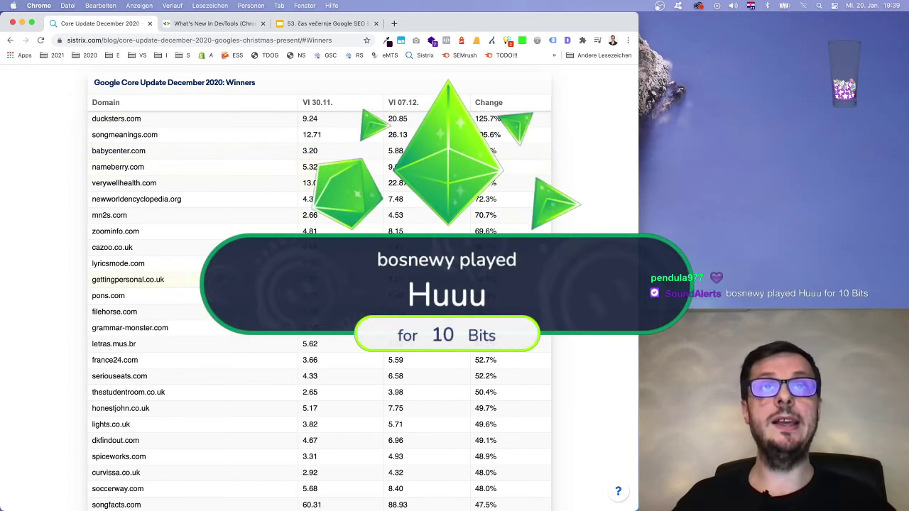
- Compare the domains in the Winners and Losers tables of the December 2020 Core Update article
{"action": "scroll", "coordinate": [320, 185], "scroll_direction": "down", "scroll_amount": 5}
{"action": "scroll", "coordinate": [319, 284], "scroll_direction": "down", "scroll_amount": 4}
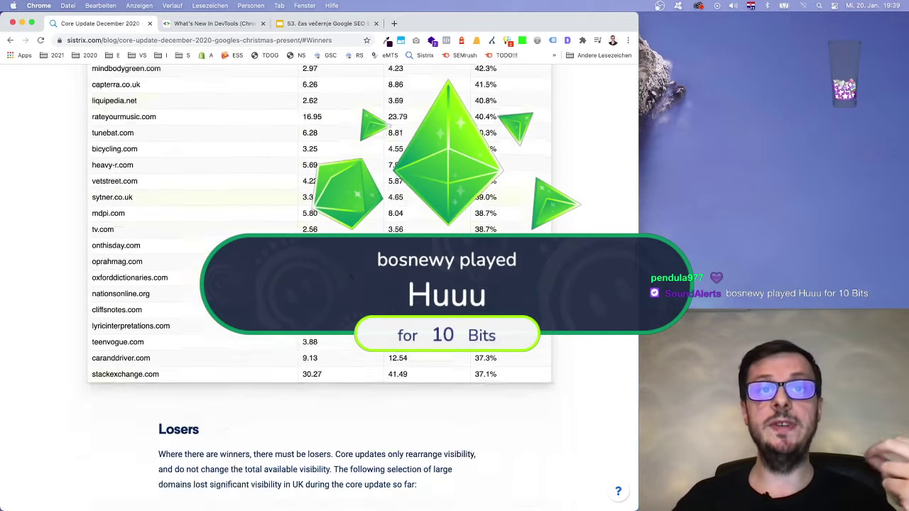
{"action": "scroll", "coordinate": [319, 284], "scroll_direction": "up", "scroll_amount": 9}
{"action": "scroll", "coordinate": [270, 190], "scroll_direction": "up", "scroll_amount": 2}
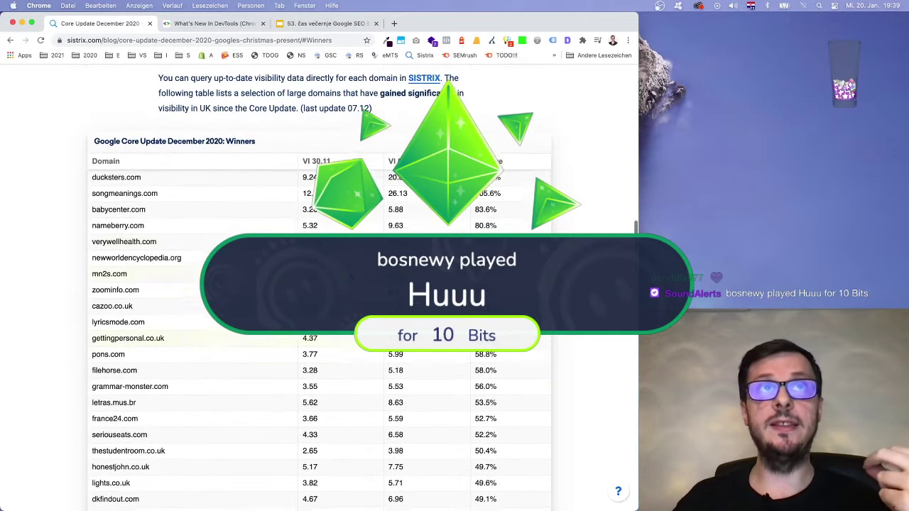
{"action": "scroll", "coordinate": [270, 190], "scroll_direction": "down", "scroll_amount": 9}
{"action": "scroll", "coordinate": [320, 319], "scroll_direction": "down", "scroll_amount": 10}
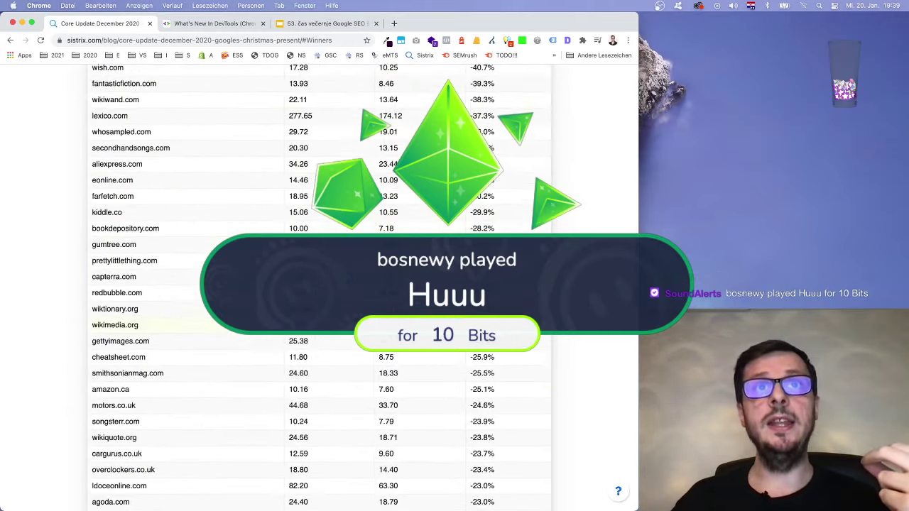
{"action": "scroll", "coordinate": [355, 321], "scroll_direction": "up", "scroll_amount": 8}
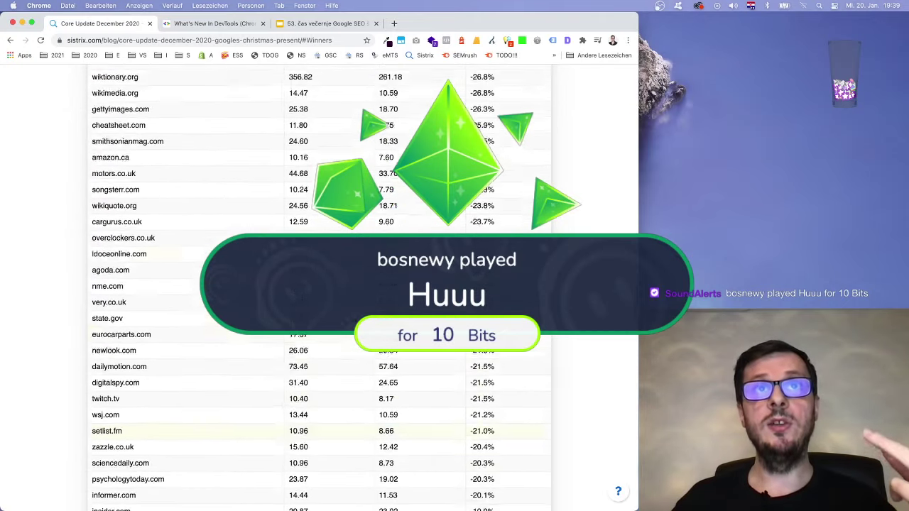
{"action": "scroll", "coordinate": [355, 321], "scroll_direction": "up", "scroll_amount": 10}
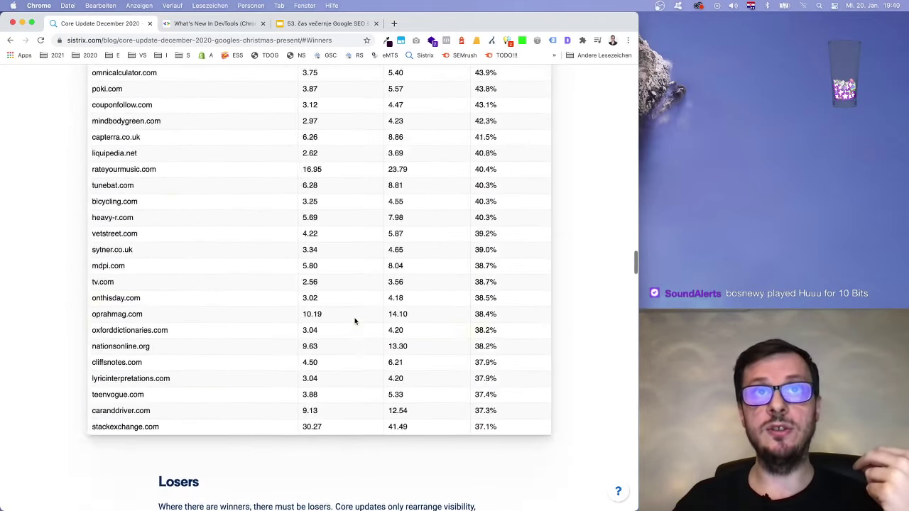
{"action": "scroll", "coordinate": [355, 321], "scroll_direction": "up", "scroll_amount": 3}
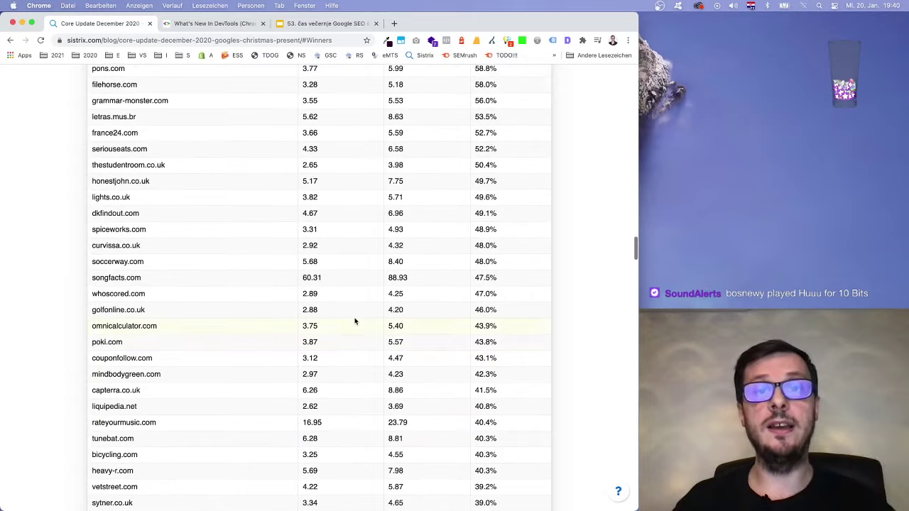
{"action": "scroll", "coordinate": [355, 322], "scroll_direction": "up", "scroll_amount": 7}
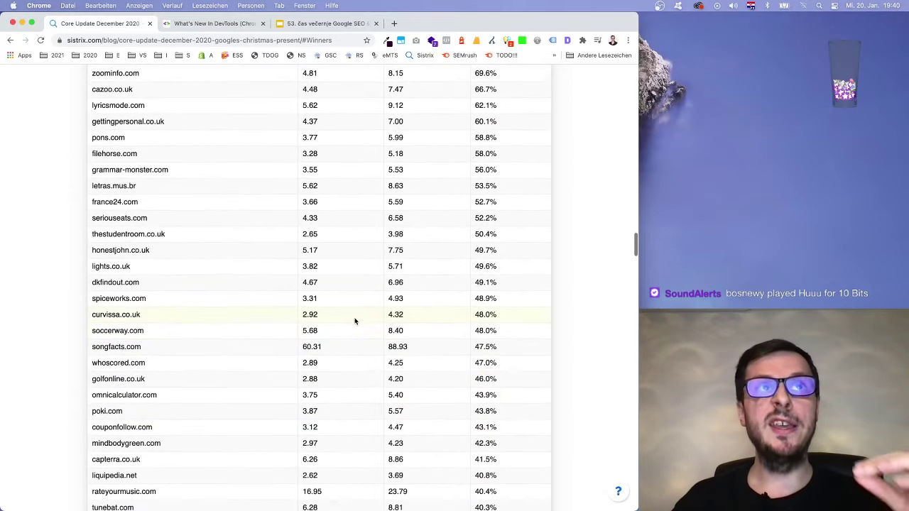
{"action": "scroll", "coordinate": [355, 322], "scroll_direction": "up", "scroll_amount": 2}
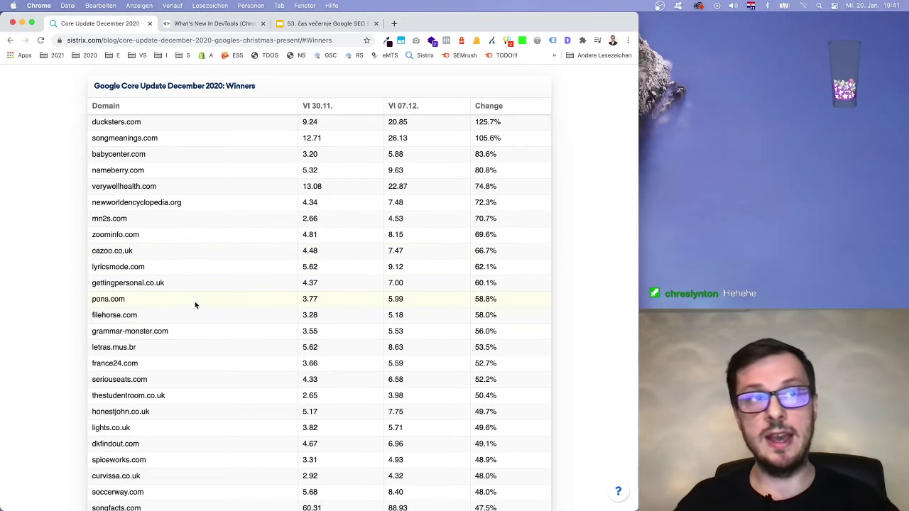
- Review the visibility changes from the Winners table down to the end of the Losers table
{"action": "scroll", "coordinate": [195, 303], "scroll_direction": "down", "scroll_amount": 15}
{"action": "scroll", "coordinate": [196, 305], "scroll_direction": "up", "scroll_amount": 7}
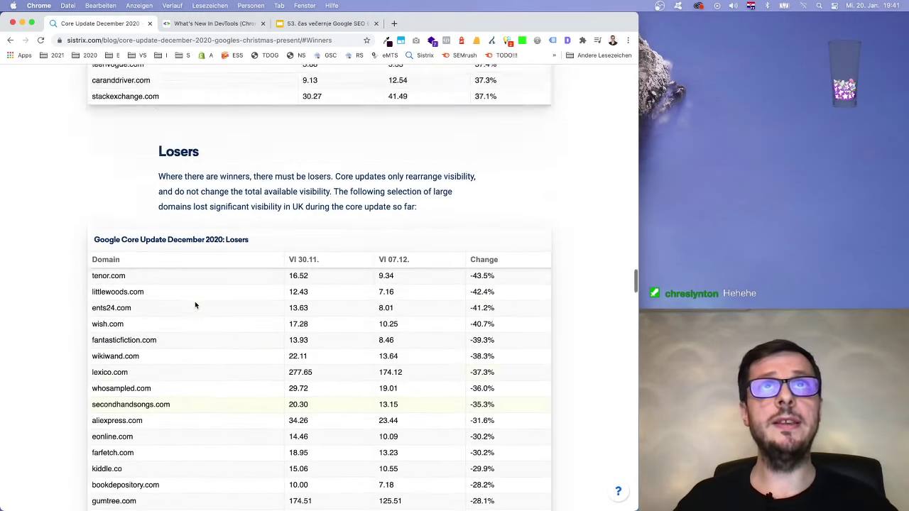
{"action": "scroll", "coordinate": [195, 304], "scroll_direction": "up", "scroll_amount": 6}
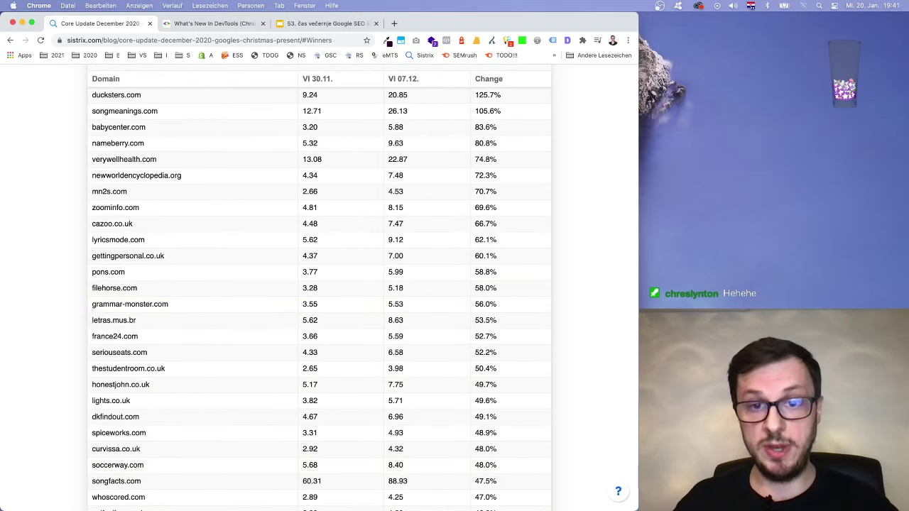
{"action": "key", "text": "super+Tab"}
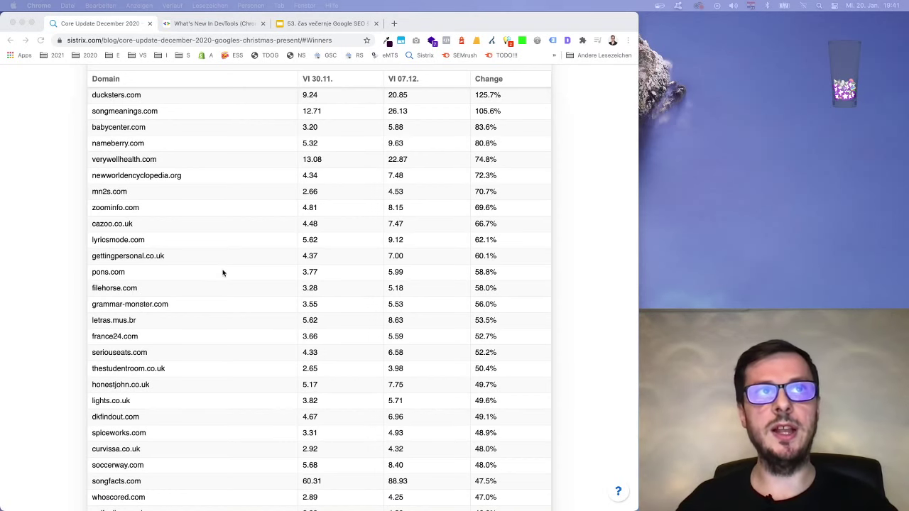
{"action": "scroll", "coordinate": [220, 273], "scroll_direction": "up", "scroll_amount": 3}
{"action": "scroll", "coordinate": [213, 274], "scroll_direction": "down", "scroll_amount": 6}
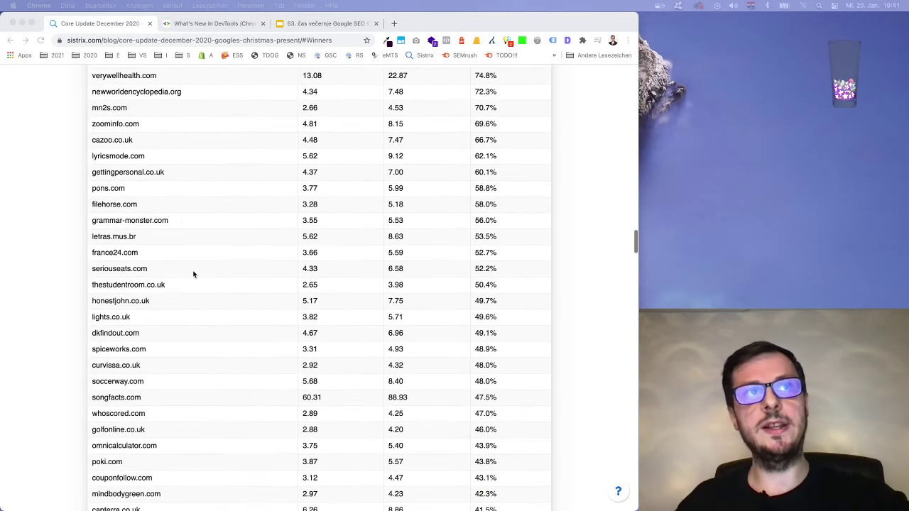
{"action": "scroll", "coordinate": [193, 274], "scroll_direction": "down", "scroll_amount": 5}
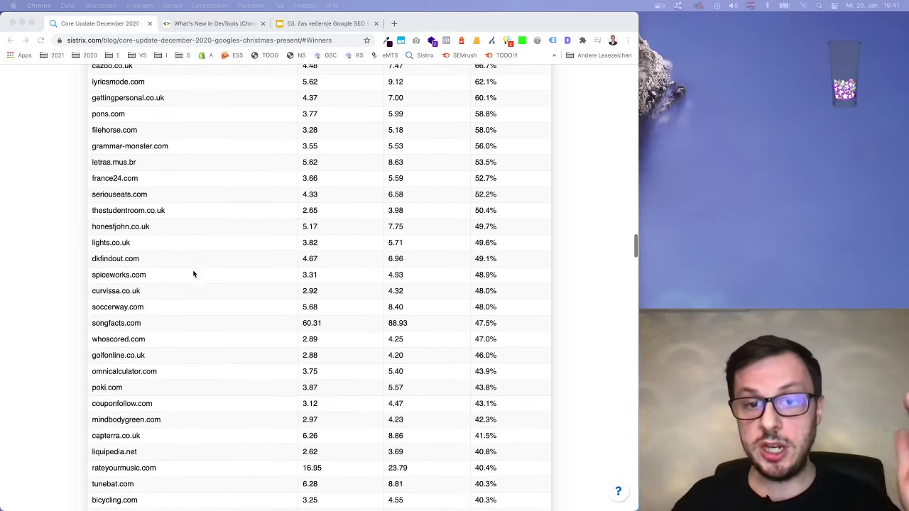
{"action": "scroll", "coordinate": [193, 273], "scroll_direction": "down", "scroll_amount": 6}
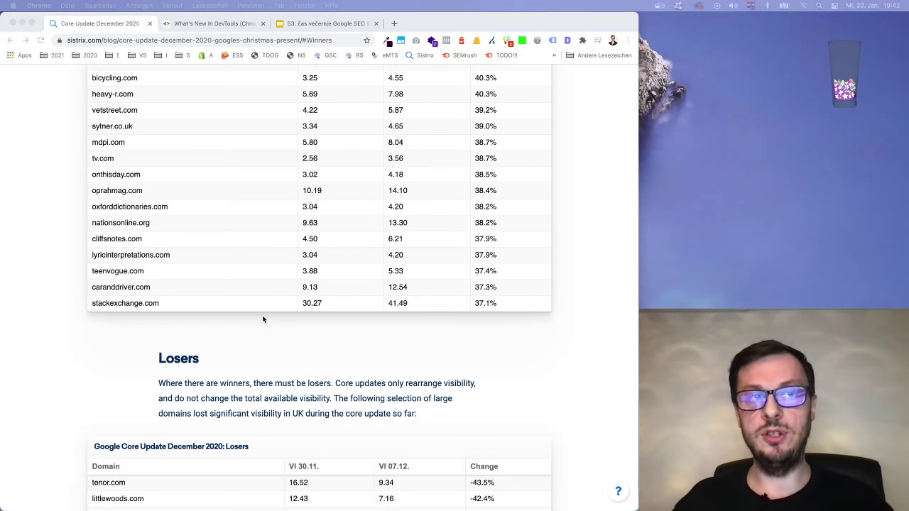
{"action": "scroll", "coordinate": [315, 333], "scroll_direction": "down", "scroll_amount": 10}
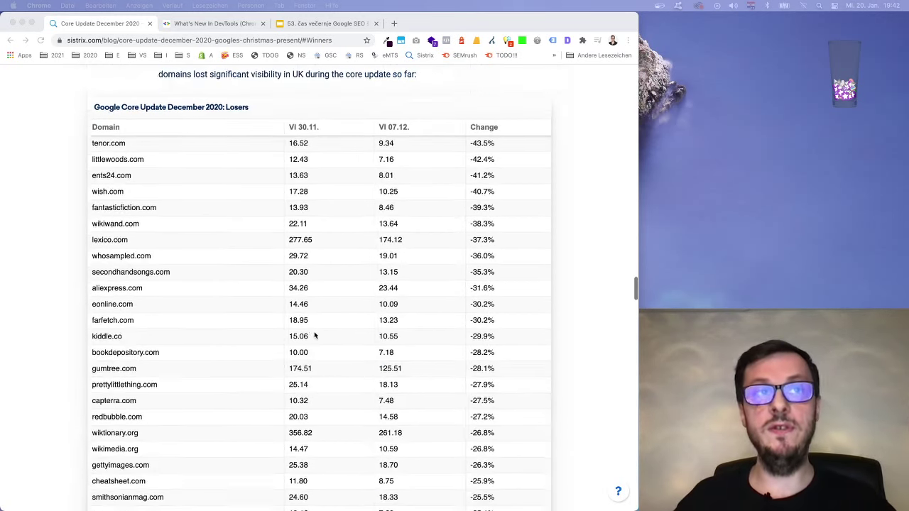
{"action": "scroll", "coordinate": [315, 333], "scroll_direction": "down", "scroll_amount": 6}
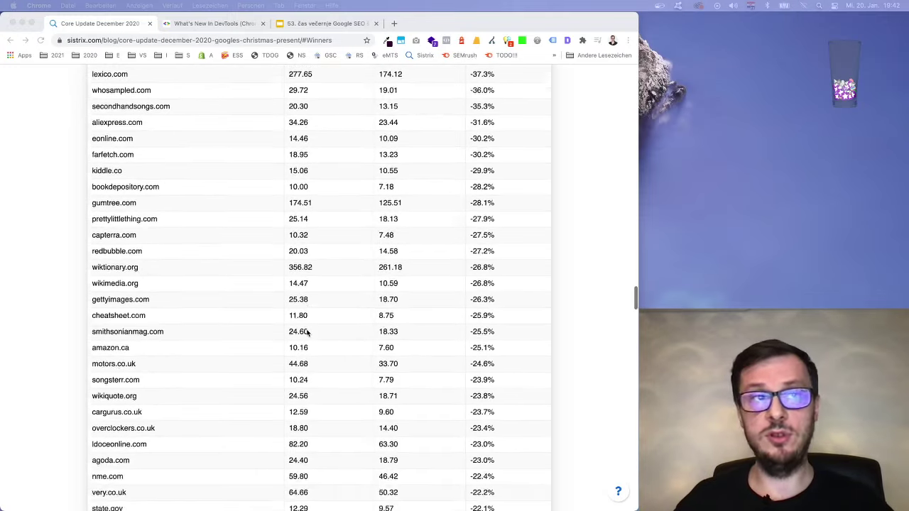
{"action": "scroll", "coordinate": [307, 333], "scroll_direction": "down", "scroll_amount": 5}
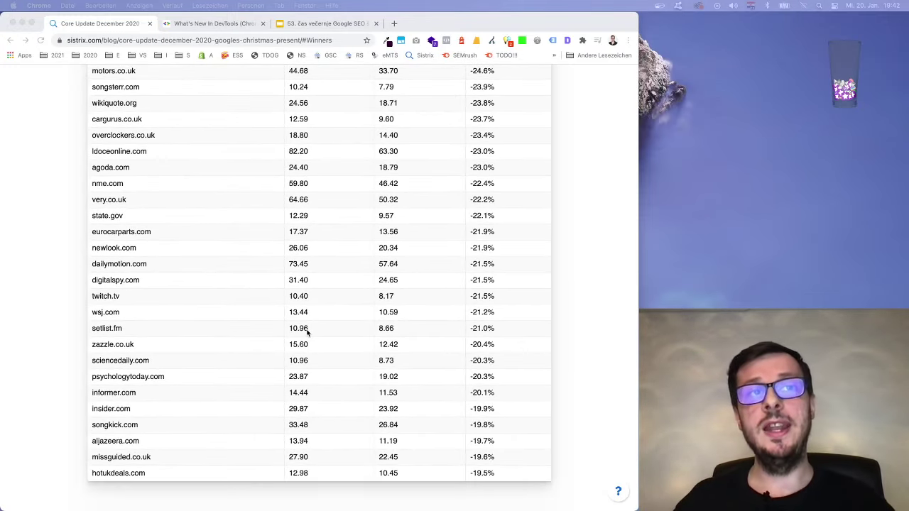
{"action": "scroll", "coordinate": [307, 333], "scroll_direction": "up", "scroll_amount": 13}
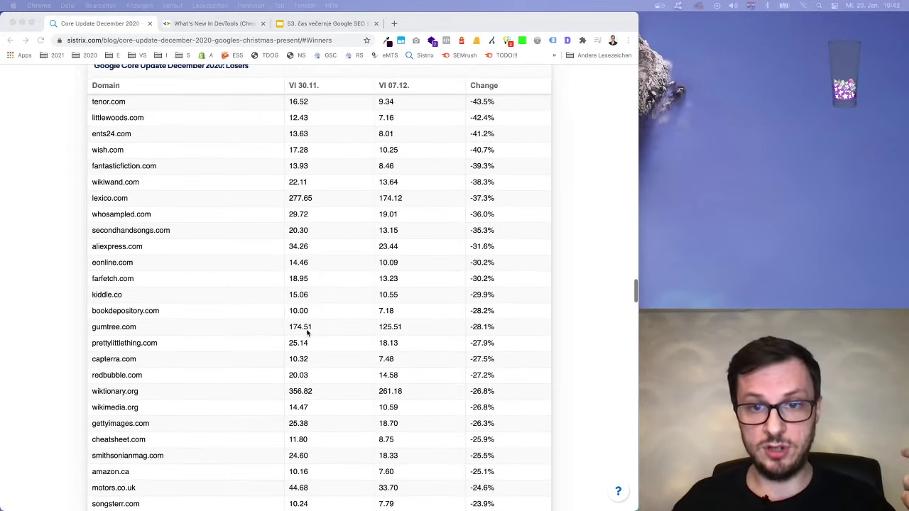
{"action": "scroll", "coordinate": [308, 332], "scroll_direction": "up", "scroll_amount": 20}
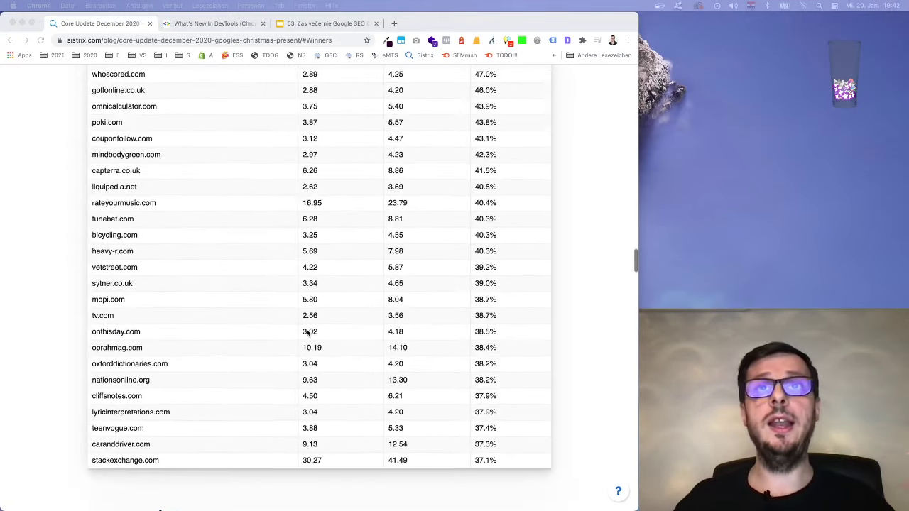
- Examine the Winners introduction, both domain tables, the dictionary visibility charts and the Littlewoods example
{"action": "scroll", "coordinate": [307, 332], "scroll_direction": "up", "scroll_amount": 6}
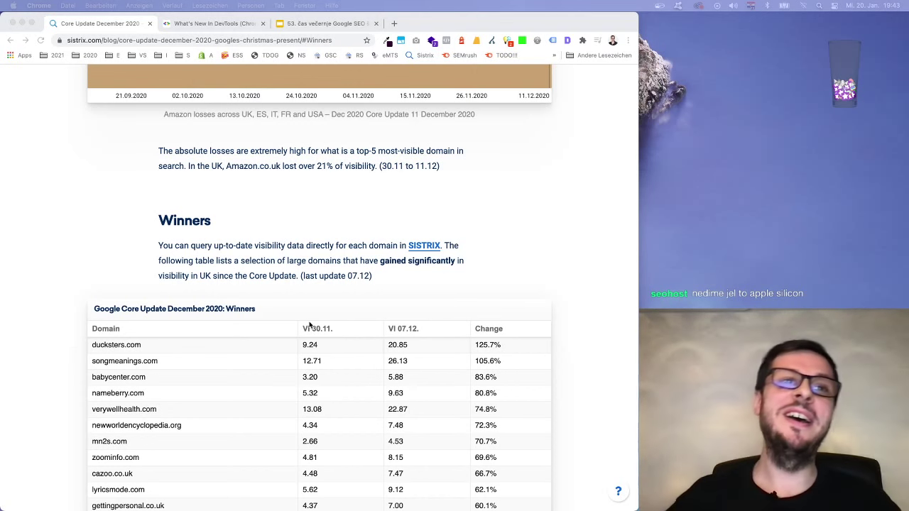
{"action": "scroll", "coordinate": [309, 325], "scroll_direction": "up", "scroll_amount": 1}
{"action": "scroll", "coordinate": [309, 325], "scroll_direction": "down", "scroll_amount": 3}
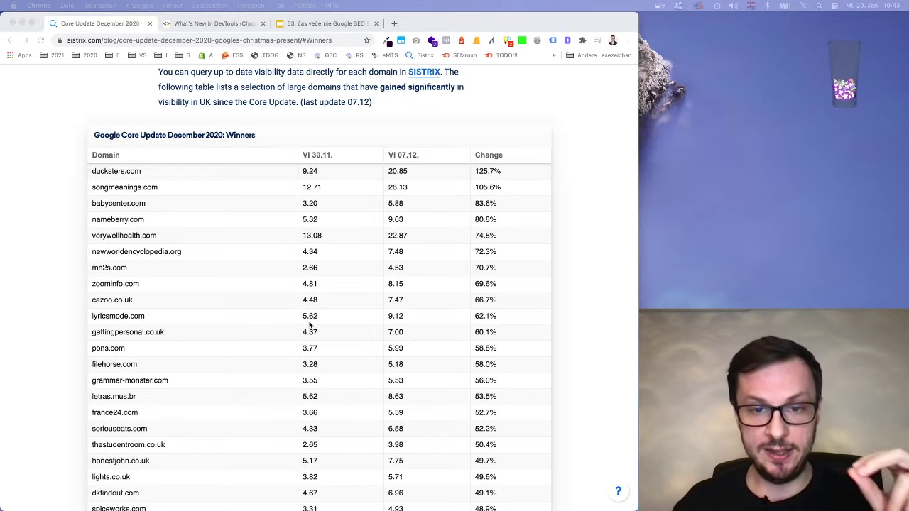
{"action": "scroll", "coordinate": [278, 346], "scroll_direction": "down", "scroll_amount": 20}
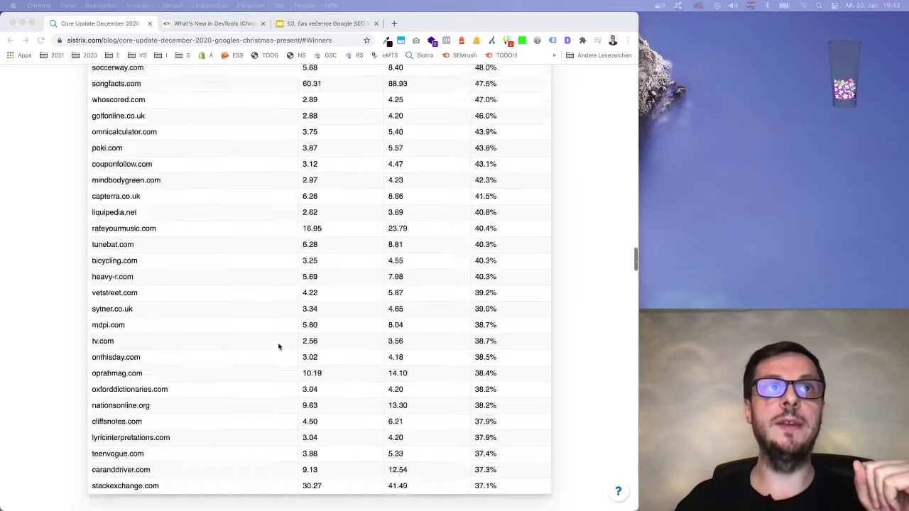
{"action": "scroll", "coordinate": [278, 347], "scroll_direction": "up", "scroll_amount": 15}
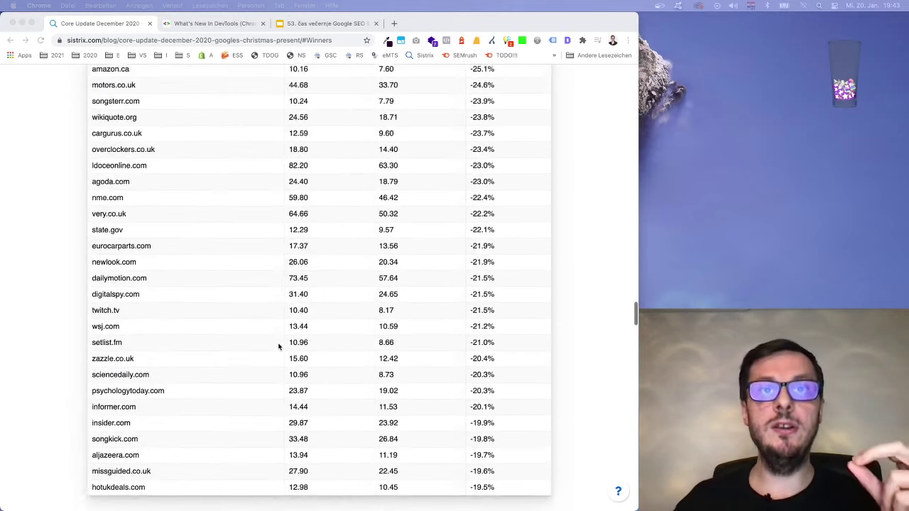
{"action": "scroll", "coordinate": [279, 346], "scroll_direction": "up", "scroll_amount": 20}
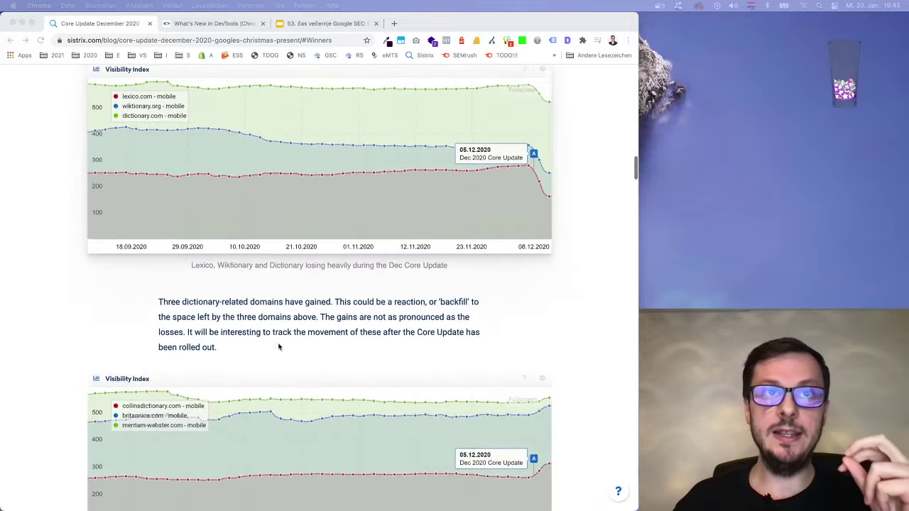
{"action": "scroll", "coordinate": [278, 346], "scroll_direction": "up", "scroll_amount": 5}
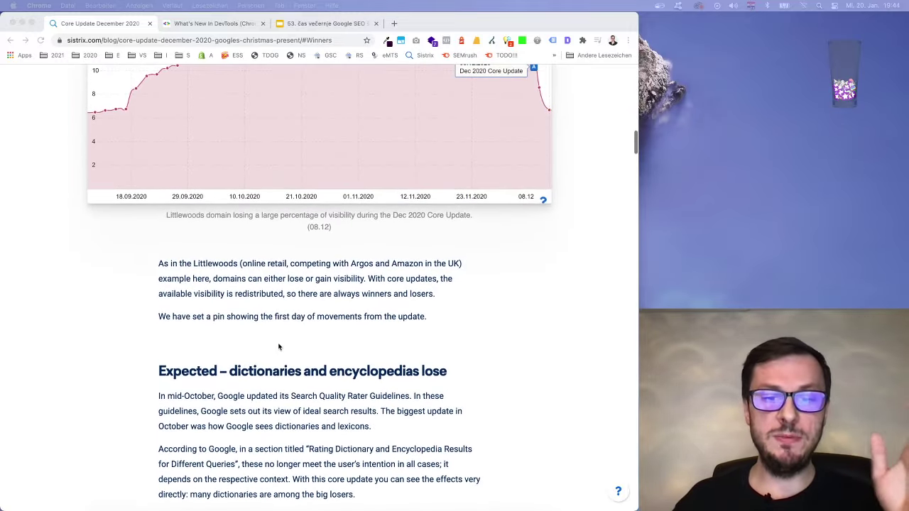
{"action": "scroll", "coordinate": [278, 347], "scroll_direction": "up", "scroll_amount": 1}
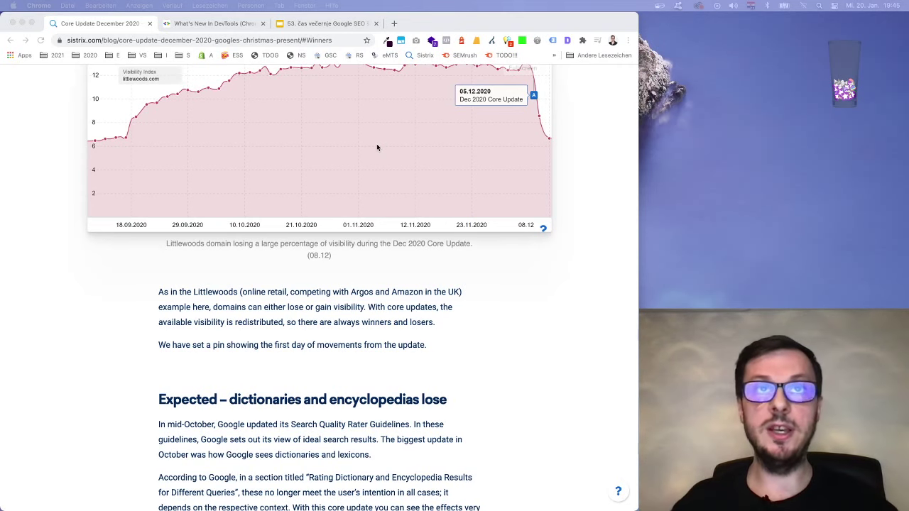
- Inspect the article page in the developer tools and reload it, checking its URL up to the #Winners anchor
{"action": "scroll", "coordinate": [344, 183], "scroll_direction": "up", "scroll_amount": 20}
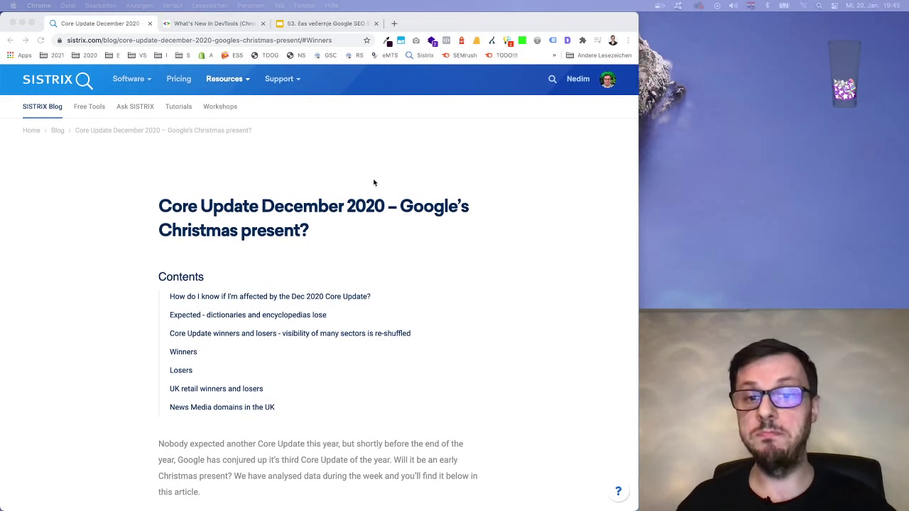
{"action": "right_click", "coordinate": [516, 177]}
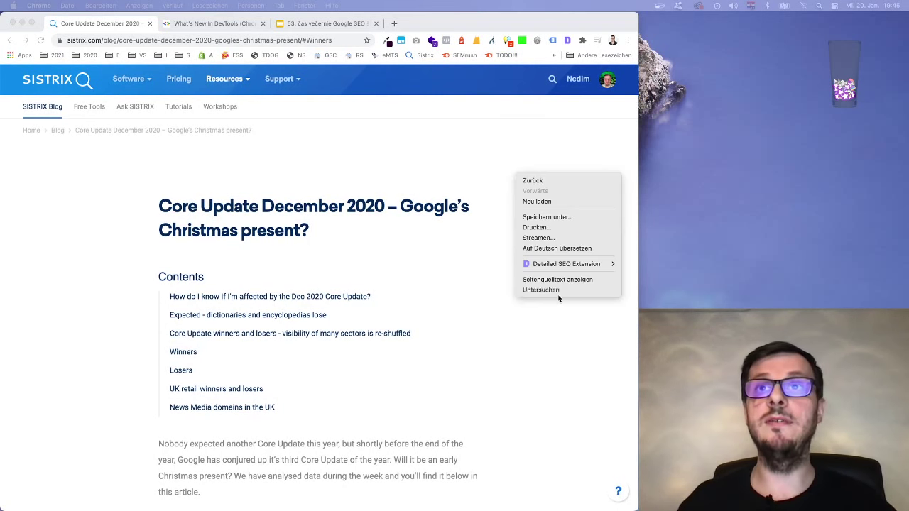
{"action": "left_click", "coordinate": [557, 290]}
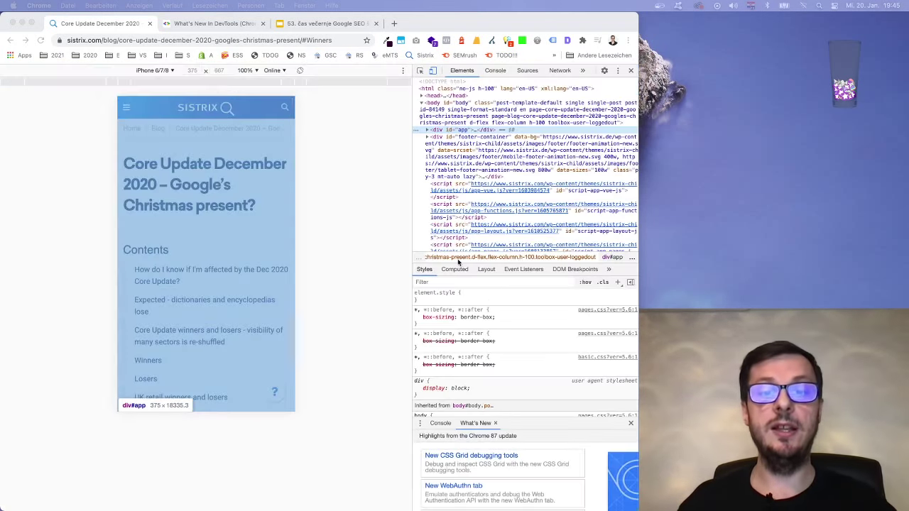
{"action": "left_click", "coordinate": [333, 188]}
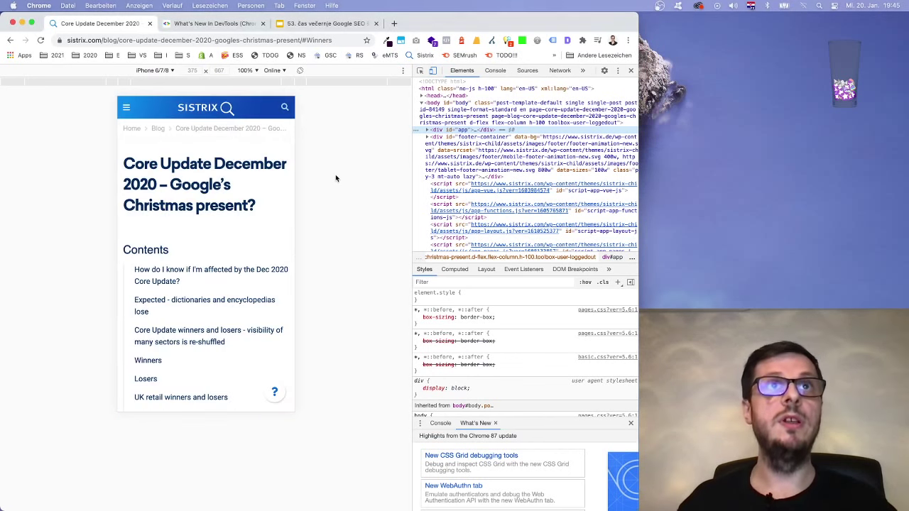
{"action": "left_click", "coordinate": [41, 42]}
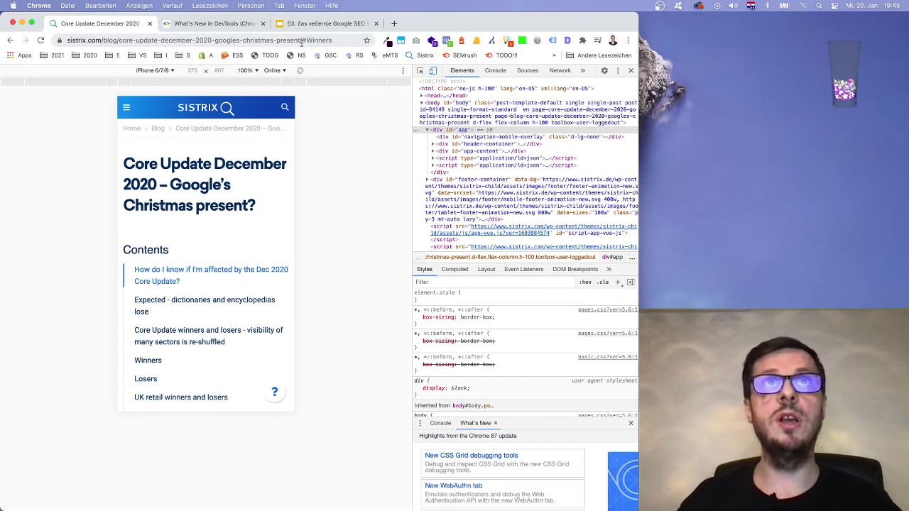
{"action": "left_click_drag", "start_coordinate": [301, 40], "coordinate": [66, 40]}
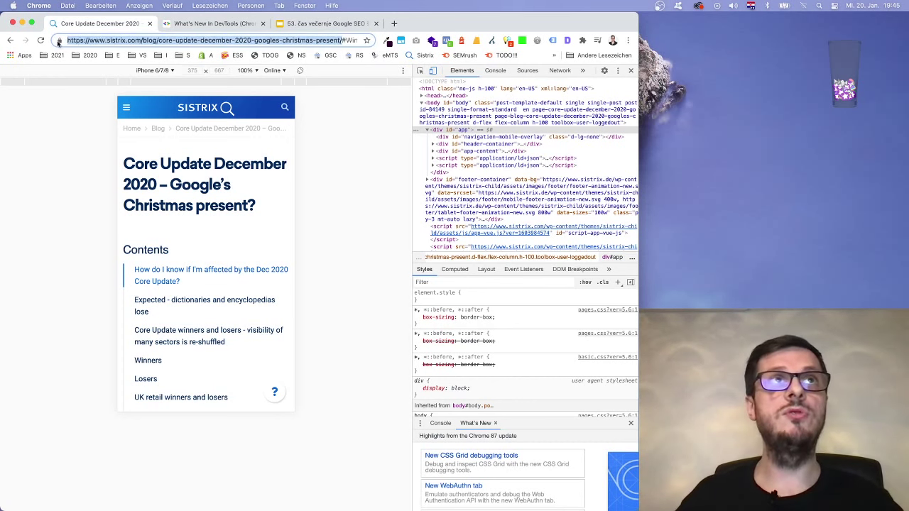
{"action": "left_click", "coordinate": [359, 129]}
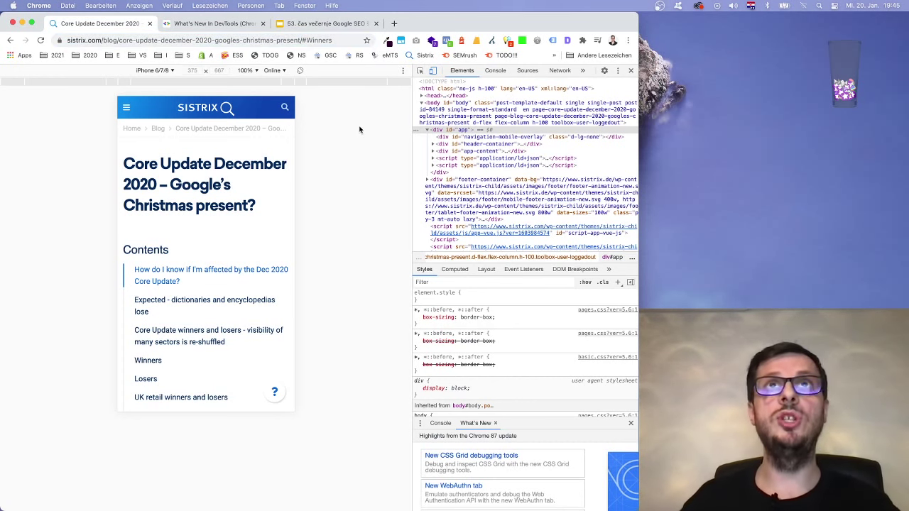
- Open the klix.ba website in a new tab
{"action": "left_click", "coordinate": [399, 24]}
{"action": "type", "text": "kl"}
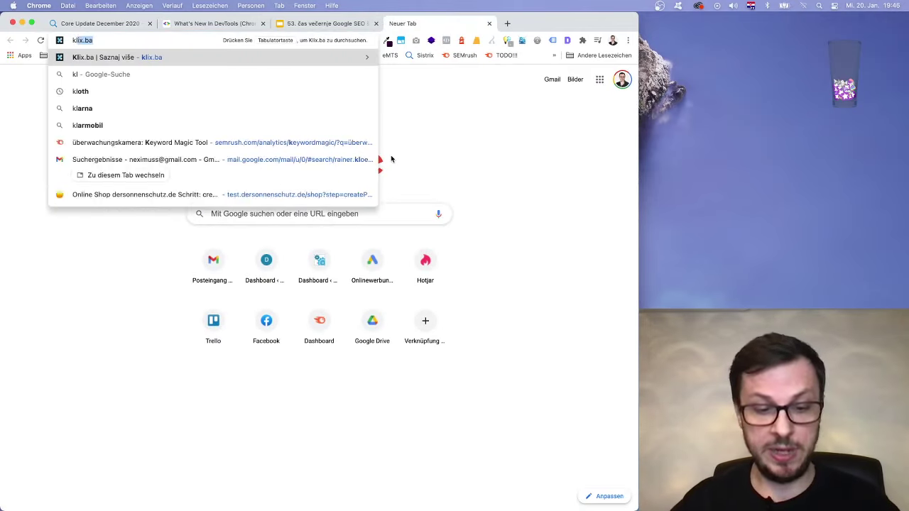
{"action": "type", "text": "ix.ba"}
{"action": "key", "text": "Return"}
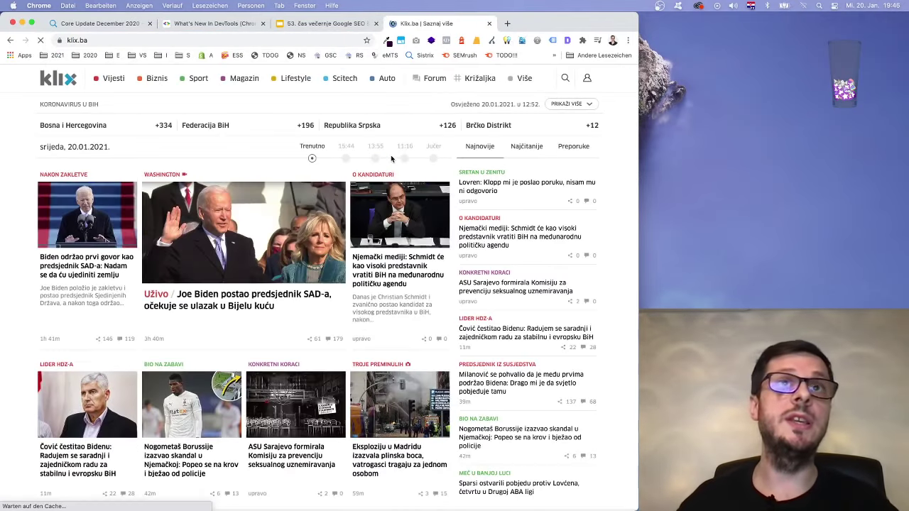
- Show the klix.ba homepage in the developer tools' iPhone 6/7/8 device view and reload it for mobile
{"action": "right_click", "coordinate": [617, 223]}
{"action": "left_click", "coordinate": [629, 332]}
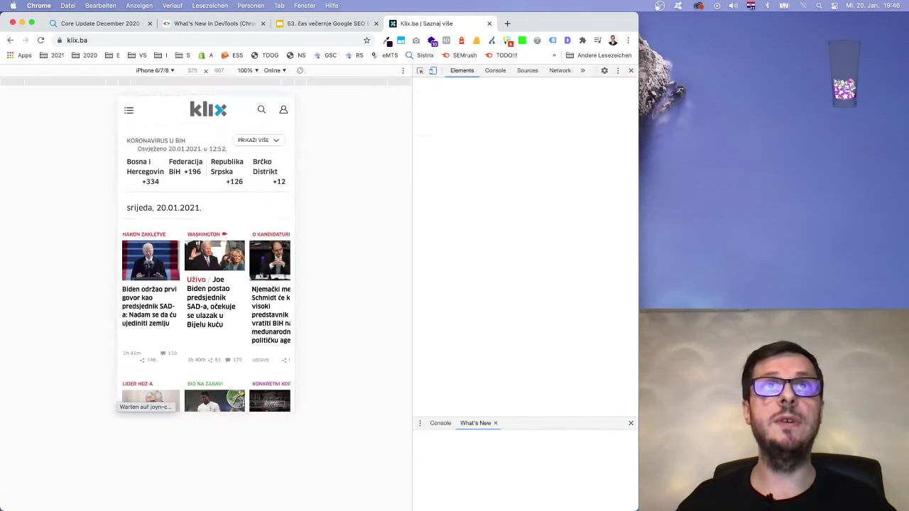
{"action": "left_click", "coordinate": [41, 42]}
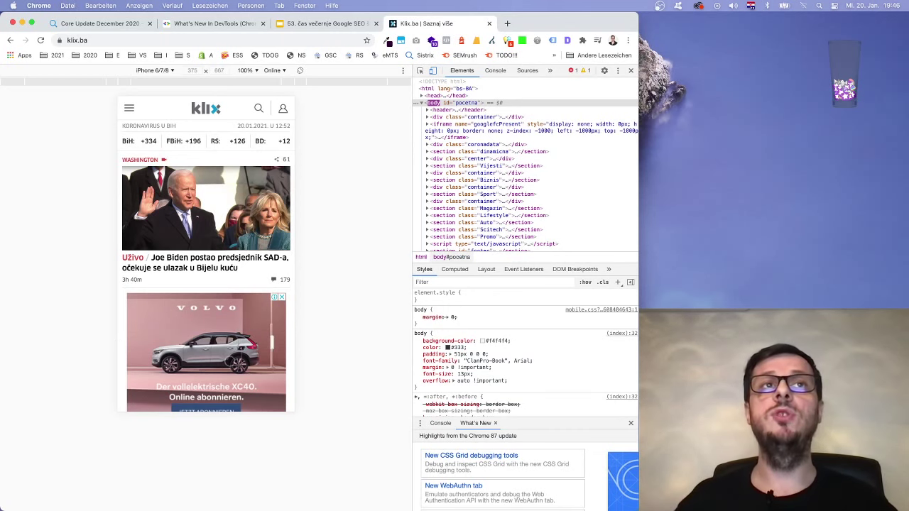
- Examine how the lead story, the banner ad and the following headlines are laid out on the mobile klix.ba homepage
{"action": "scroll", "coordinate": [236, 313], "scroll_direction": "down", "scroll_amount": 5}
{"action": "scroll", "coordinate": [237, 313], "scroll_direction": "up", "scroll_amount": 5}
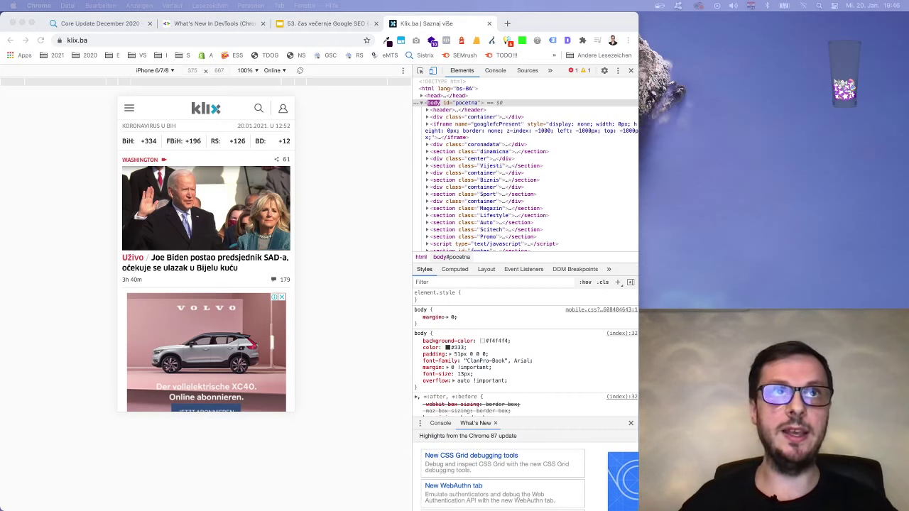
{"action": "left_click", "coordinate": [320, 267]}
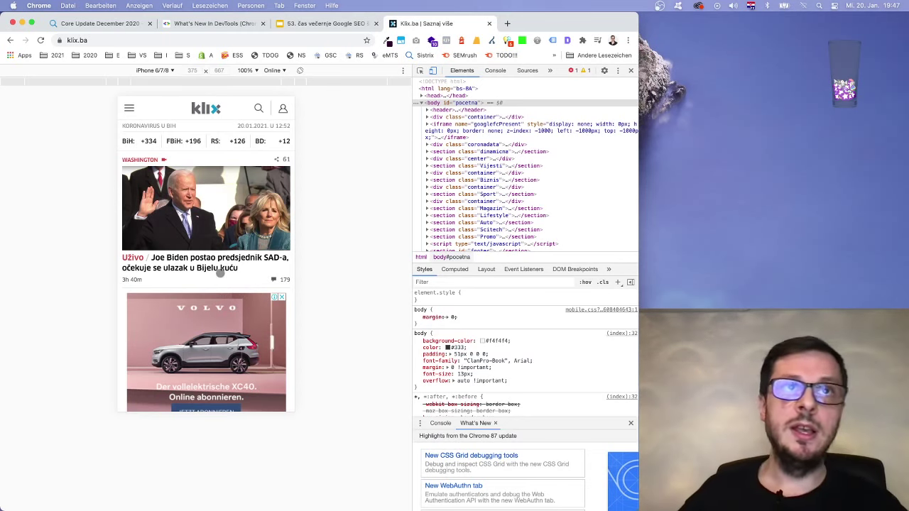
{"action": "scroll", "coordinate": [252, 330], "scroll_direction": "down", "scroll_amount": 3}
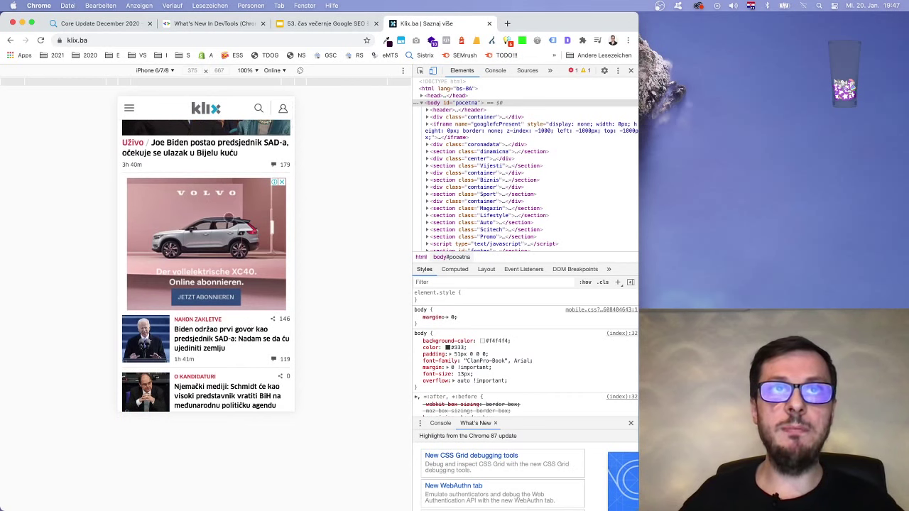
{"action": "scroll", "coordinate": [228, 217], "scroll_direction": "up", "scroll_amount": 3}
{"action": "scroll", "coordinate": [290, 254], "scroll_direction": "down", "scroll_amount": 3}
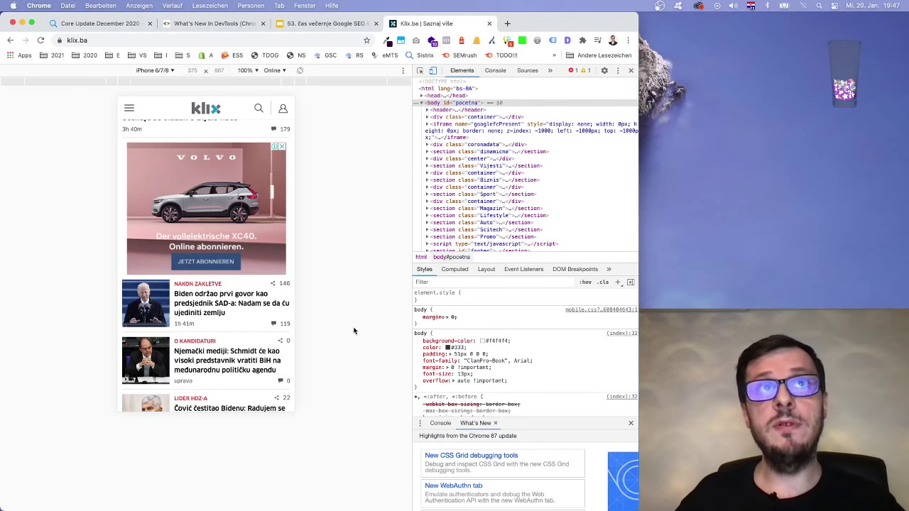
{"action": "scroll", "coordinate": [165, 194], "scroll_direction": "up", "scroll_amount": 5}
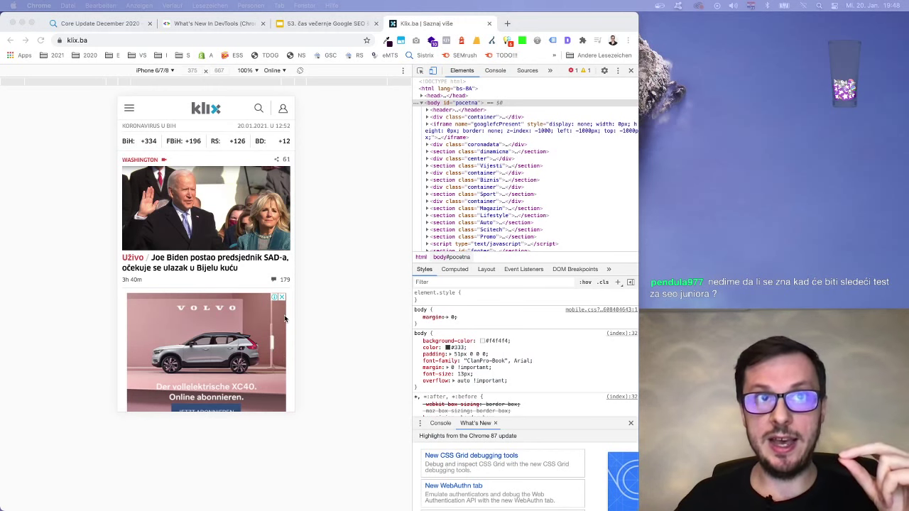
{"action": "scroll", "coordinate": [284, 319], "scroll_direction": "down", "scroll_amount": 1}
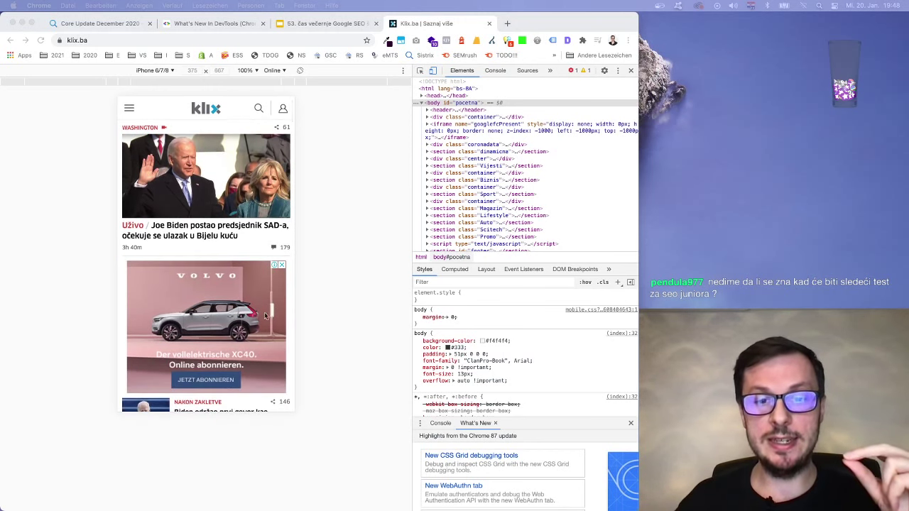
{"action": "scroll", "coordinate": [265, 315], "scroll_direction": "up", "scroll_amount": 1}
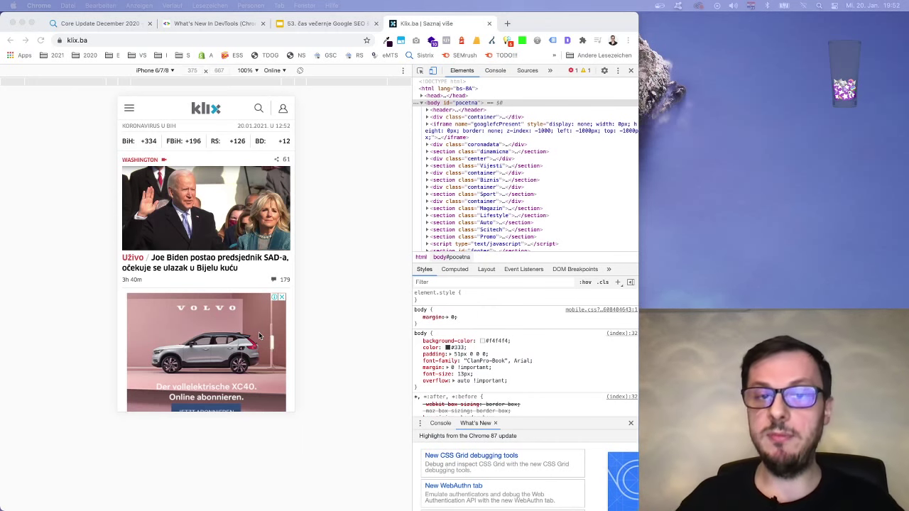
- Return klix.ba to its desktop layout without the developer tools and generate a Lighthouse report for it
{"action": "left_click", "coordinate": [373, 174]}
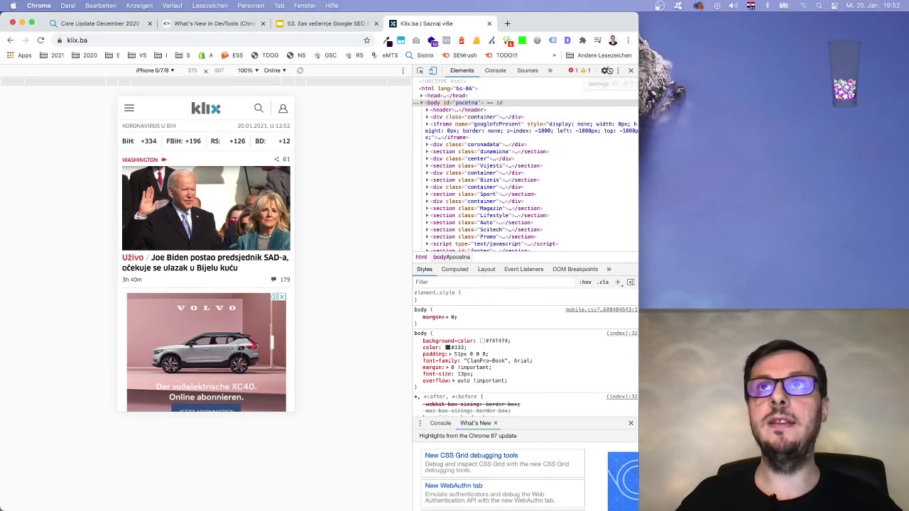
{"action": "left_click", "coordinate": [630, 70]}
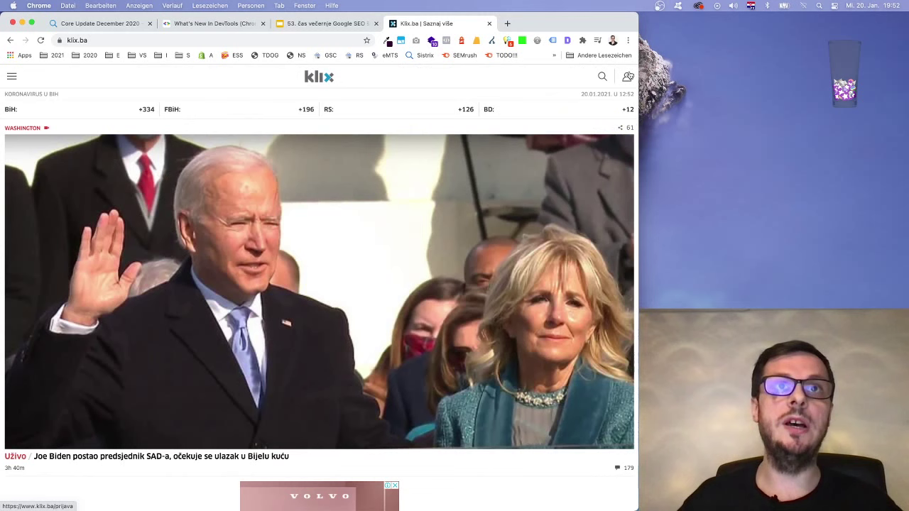
{"action": "left_click", "coordinate": [41, 39]}
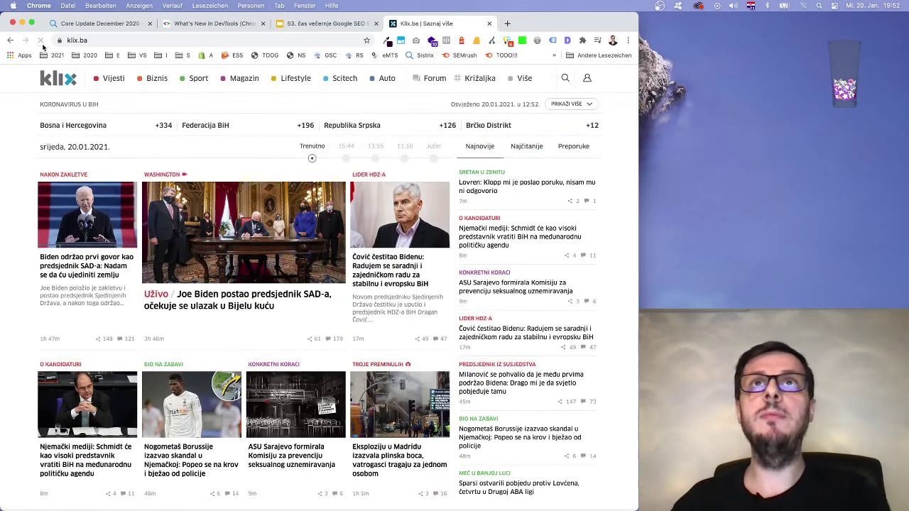
{"action": "left_click", "coordinate": [460, 41]}
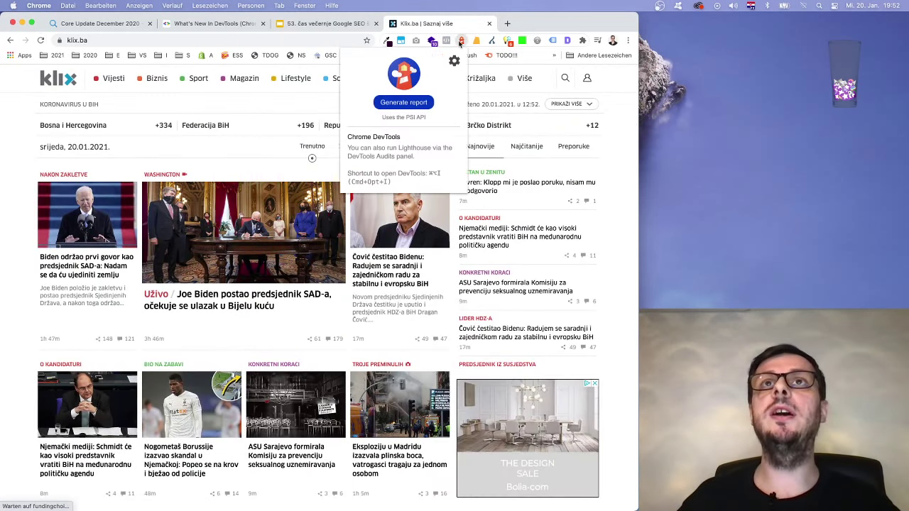
{"action": "left_click", "coordinate": [410, 105]}
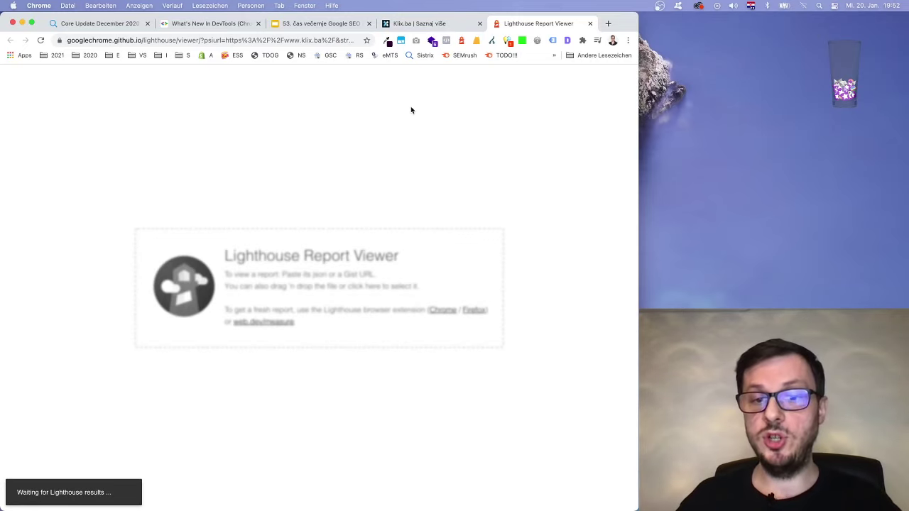
{"action": "left_click", "coordinate": [607, 24]}
{"action": "type", "text": "webp"}
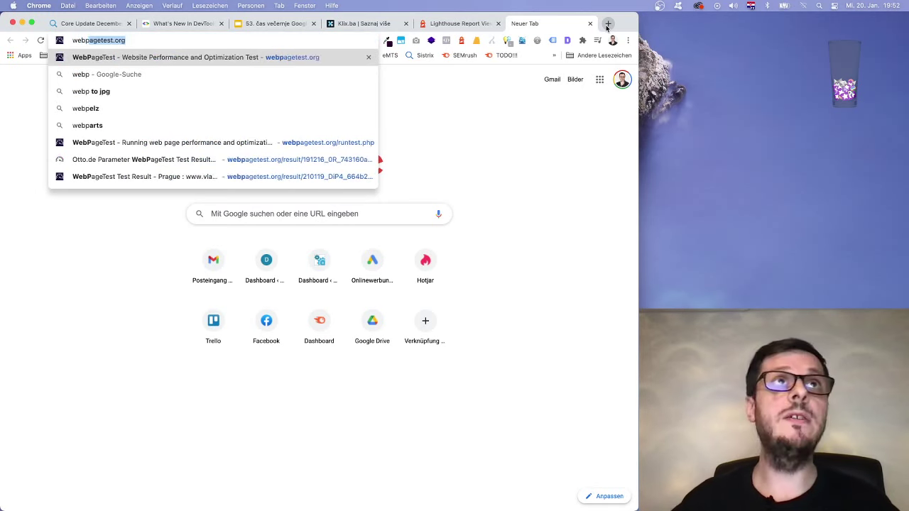
{"action": "key", "text": "Return"}
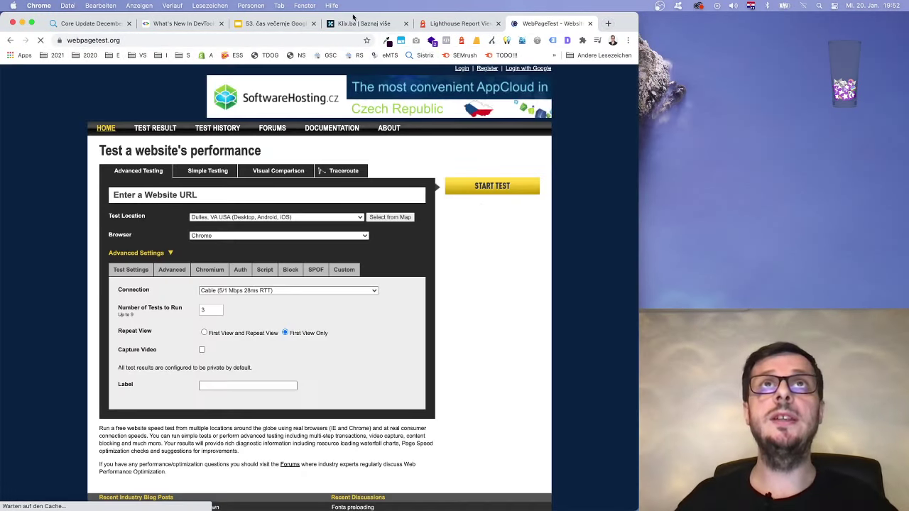
{"action": "left_click", "coordinate": [354, 25]}
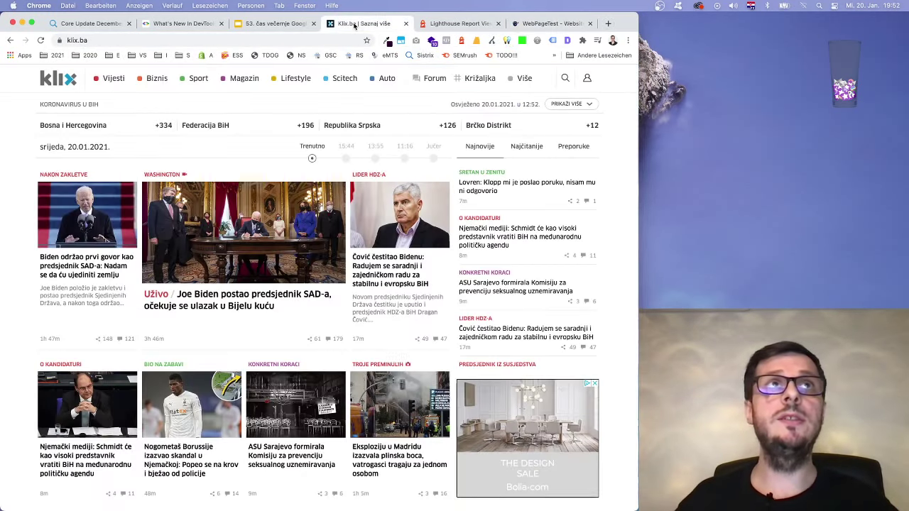
{"action": "left_click", "coordinate": [157, 39]}
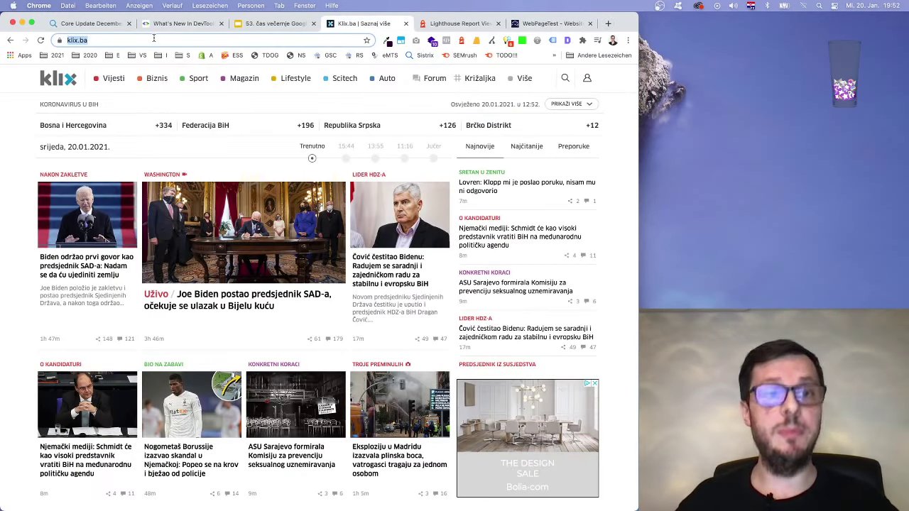
{"action": "left_click", "coordinate": [536, 25]}
{"action": "left_click", "coordinate": [242, 195]}
{"action": "type", "text": "https://www.klix.ba/"}
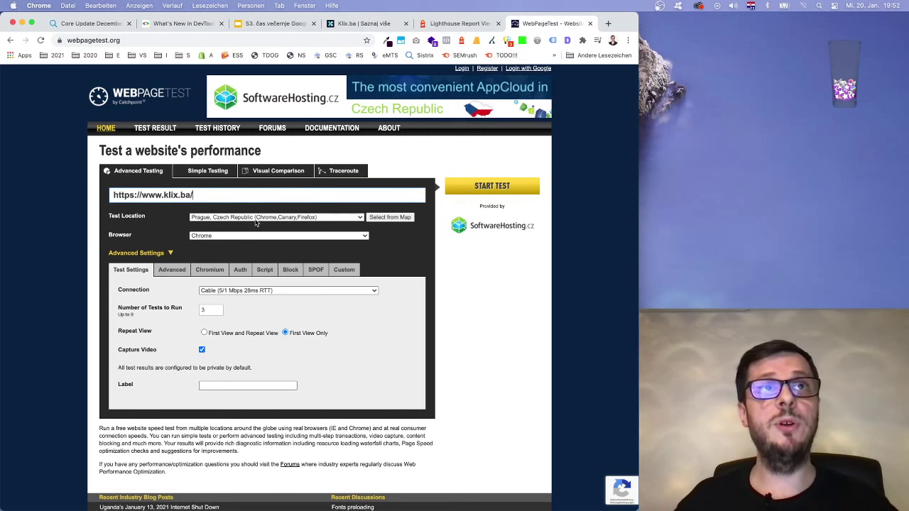
- Set the test location to iPhone 8 (iOS 14) and start the performance test
{"action": "left_click", "coordinate": [255, 217]}
{"action": "scroll", "coordinate": [293, 181], "scroll_direction": "up", "scroll_amount": 5}
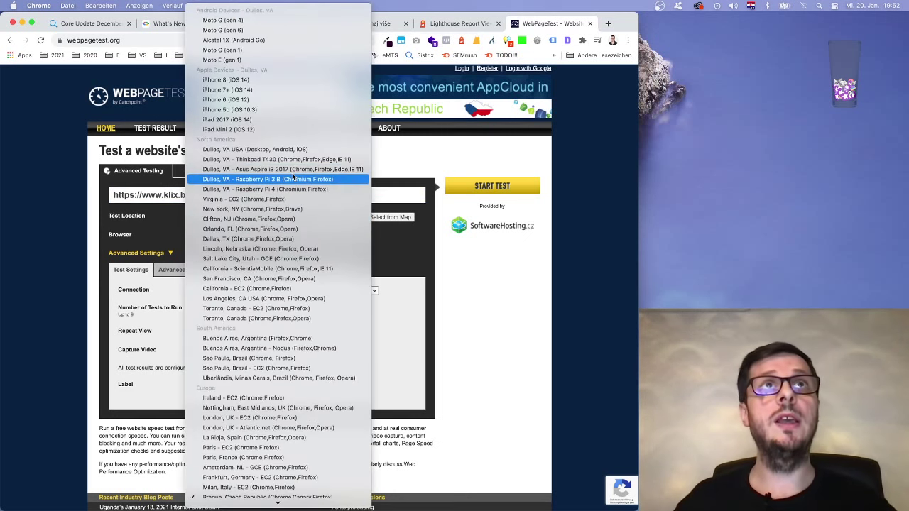
{"action": "left_click", "coordinate": [277, 83]}
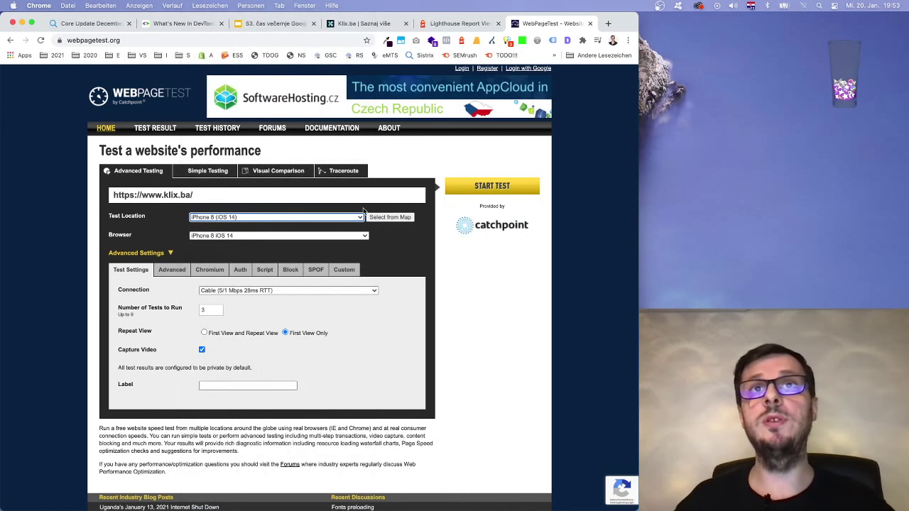
{"action": "left_click", "coordinate": [501, 187]}
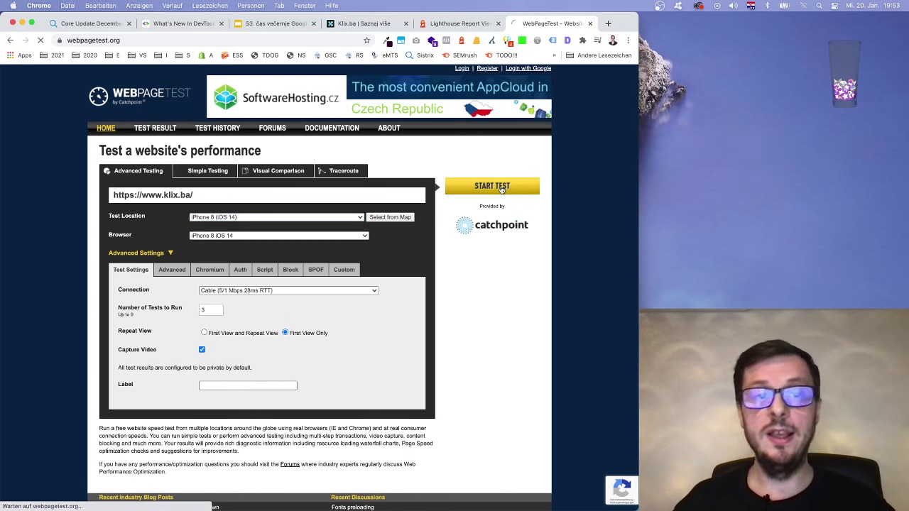
- Review First Contentful Paint, Time to Interactive and Speed Index in the Lighthouse report for klix.ba
{"action": "left_click", "coordinate": [429, 24]}
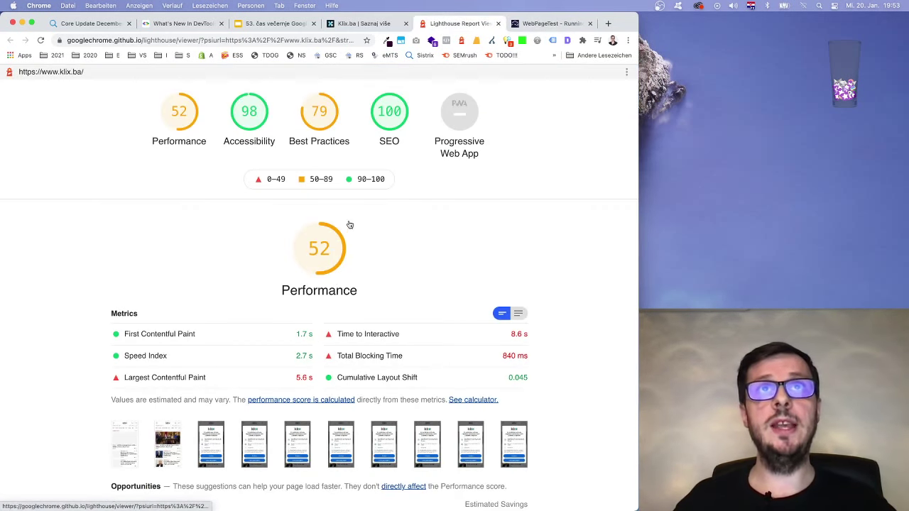
{"action": "left_click_drag", "start_coordinate": [126, 334], "coordinate": [196, 335]}
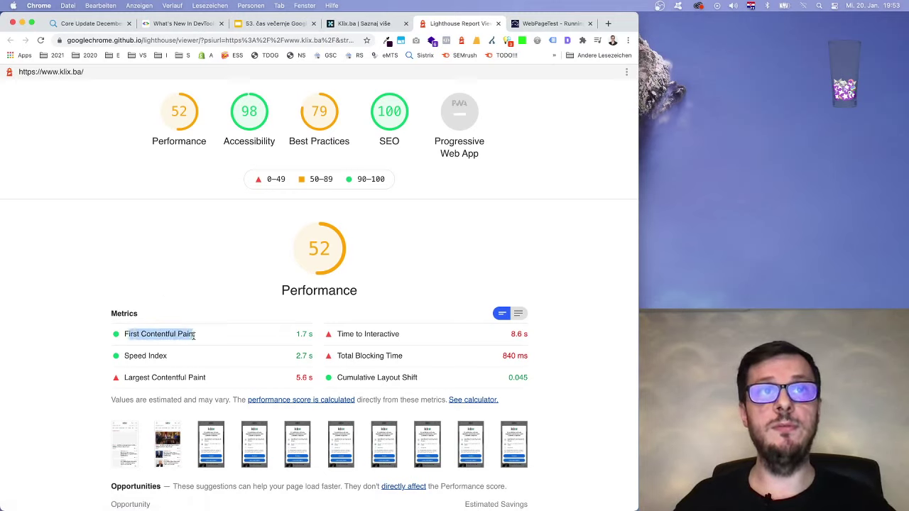
{"action": "left_click", "coordinate": [203, 339]}
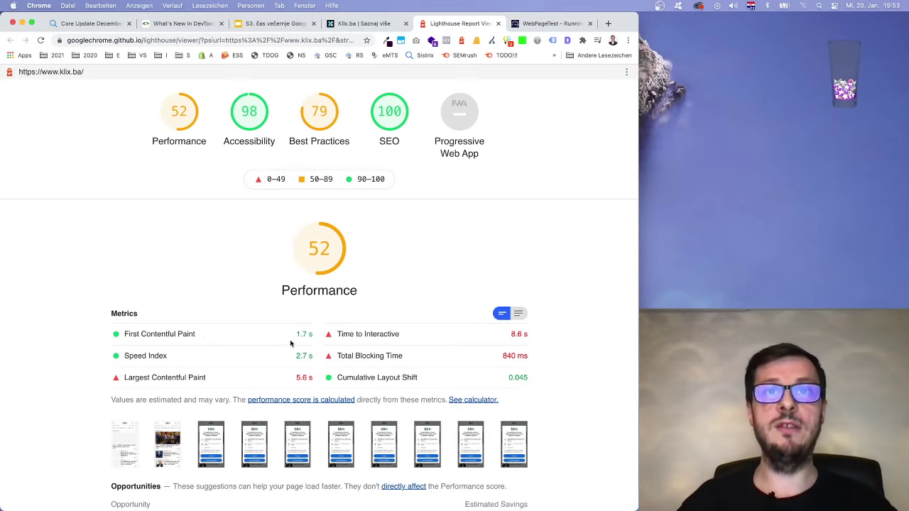
{"action": "left_click_drag", "start_coordinate": [295, 334], "coordinate": [311, 335]}
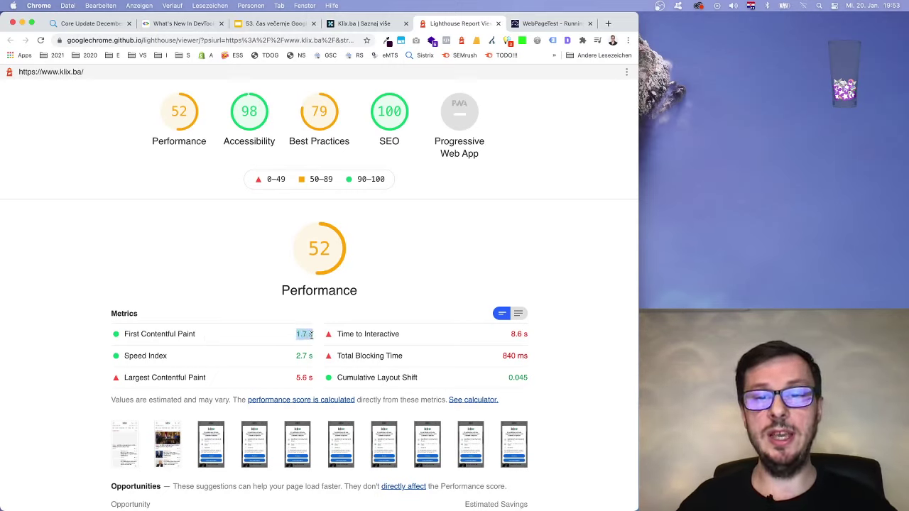
{"action": "left_click", "coordinate": [441, 338]}
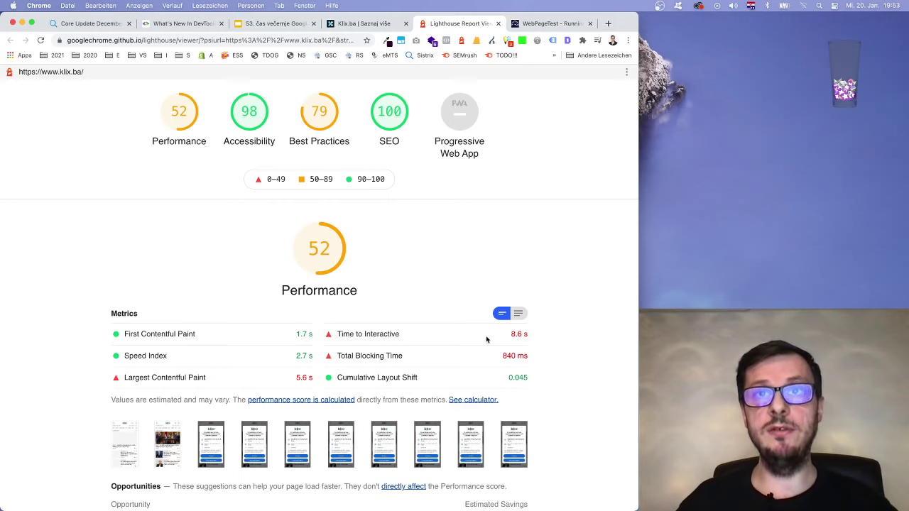
{"action": "left_click_drag", "start_coordinate": [508, 338], "coordinate": [529, 334]}
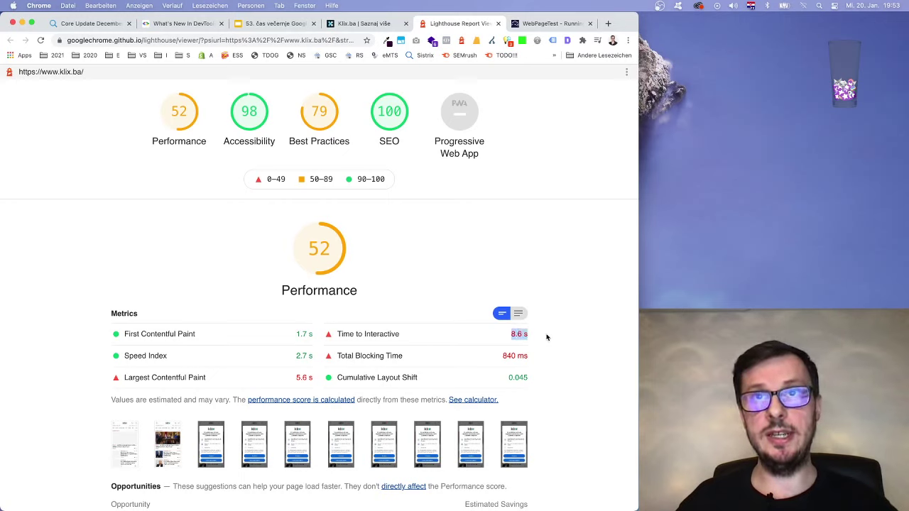
{"action": "left_click", "coordinate": [547, 338]}
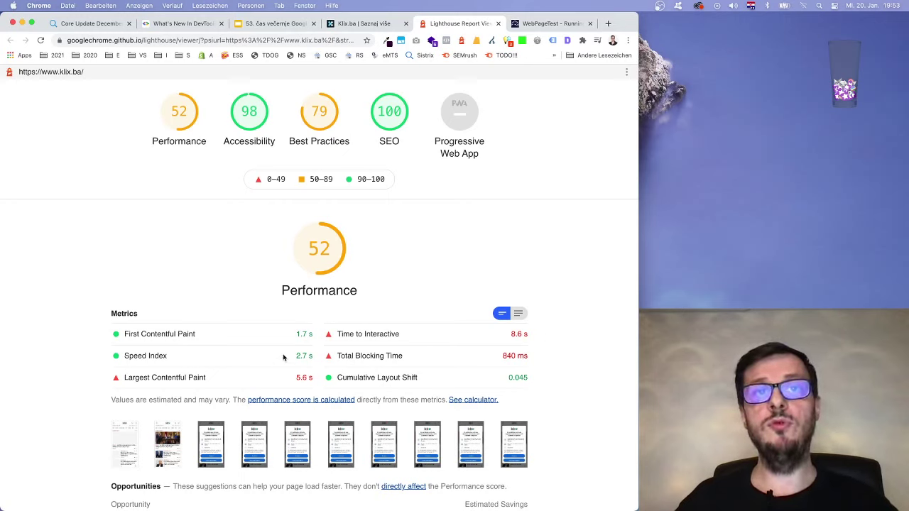
{"action": "left_click_drag", "start_coordinate": [295, 357], "coordinate": [320, 357]}
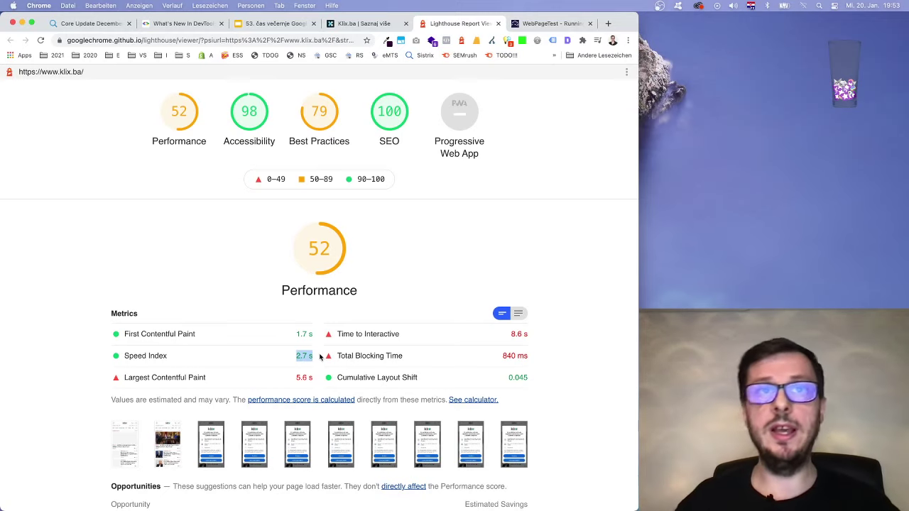
{"action": "left_click", "coordinate": [564, 362]}
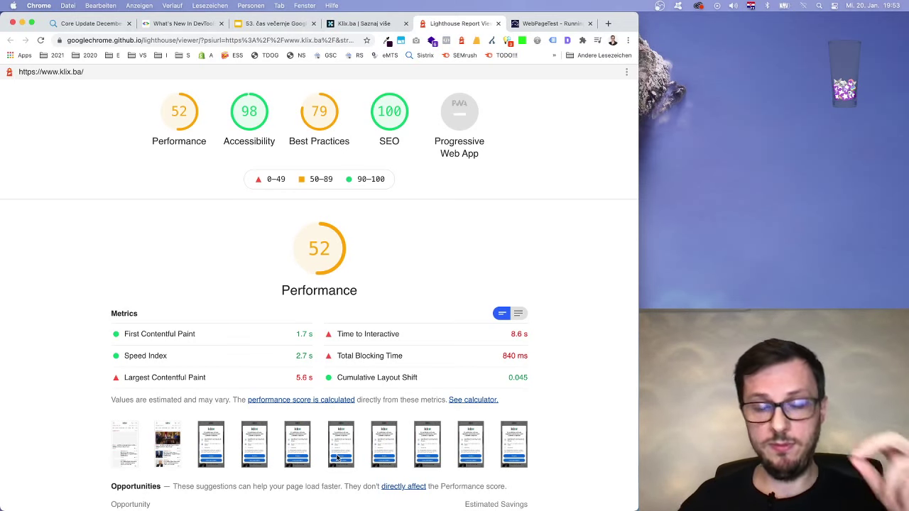
- Examine the page-loading screenshots and the Cumulative Layout Shift metric in the report's Performance section
{"action": "scroll", "coordinate": [338, 454], "scroll_direction": "down", "scroll_amount": 1}
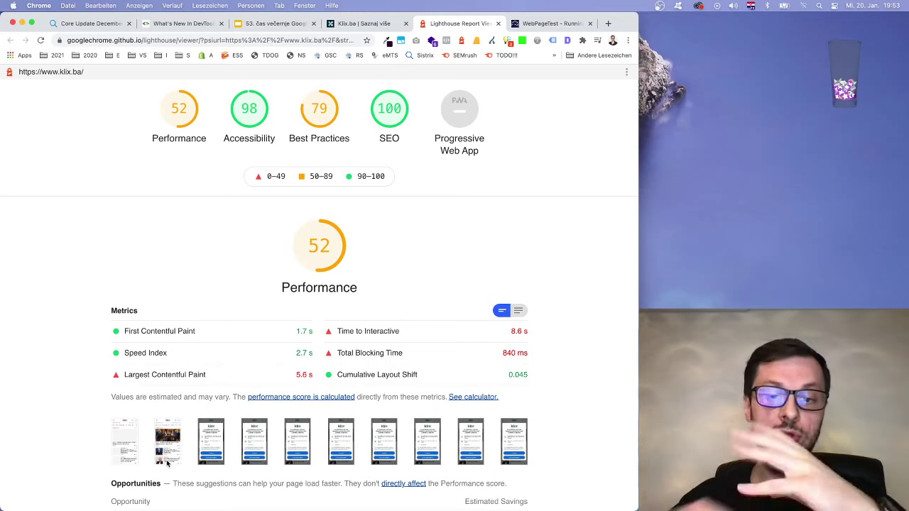
{"action": "scroll", "coordinate": [169, 465], "scroll_direction": "down", "scroll_amount": 1}
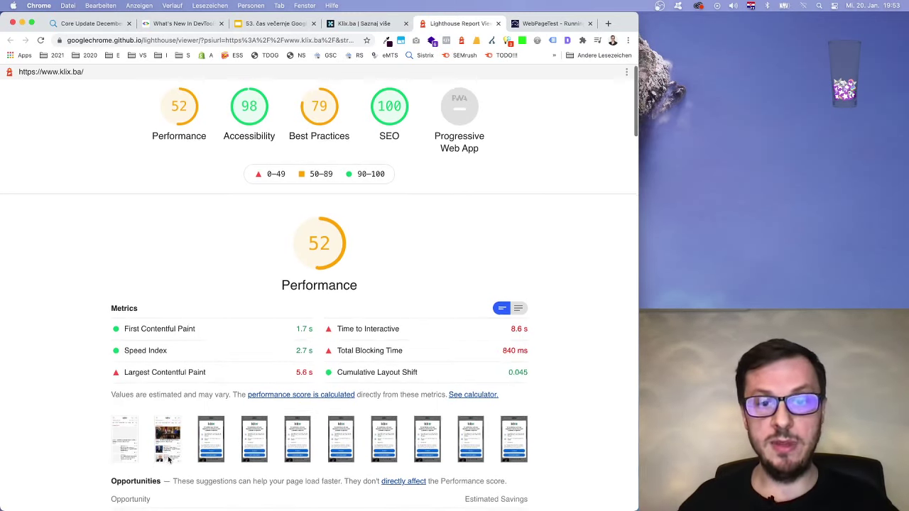
{"action": "scroll", "coordinate": [170, 467], "scroll_direction": "up", "scroll_amount": 1}
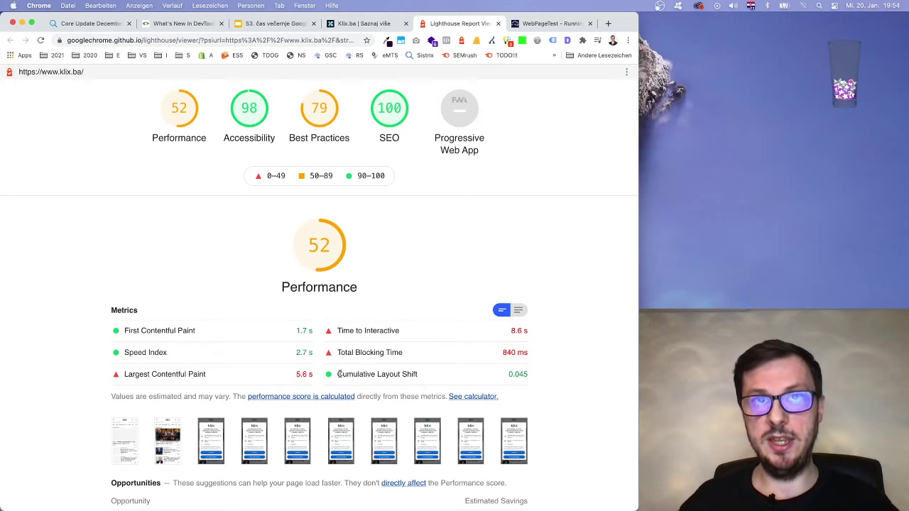
{"action": "left_click_drag", "start_coordinate": [339, 374], "coordinate": [421, 375]}
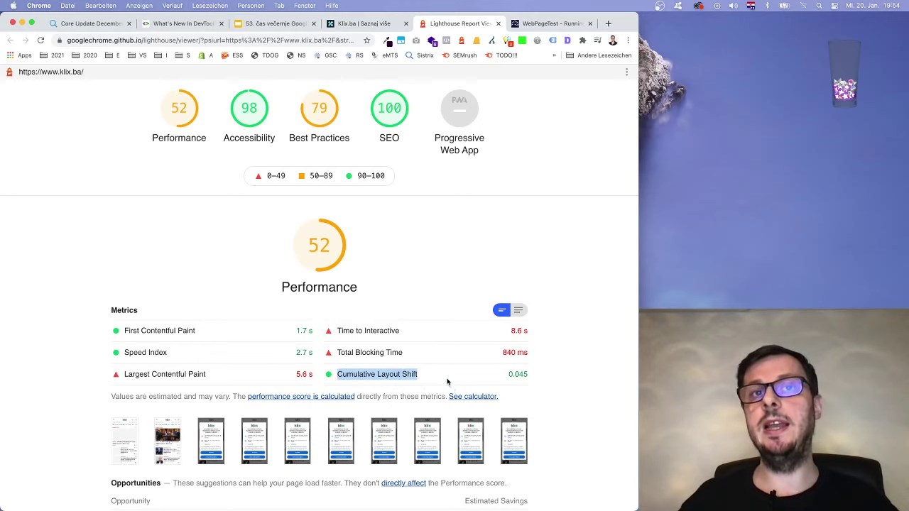
- Review the Cumulative Layout Shift metric and its score in klix.ba's Lighthouse report alongside the page-loading screenshots
{"action": "left_click", "coordinate": [356, 382]}
{"action": "left_click_drag", "start_coordinate": [350, 377], "coordinate": [406, 375]}
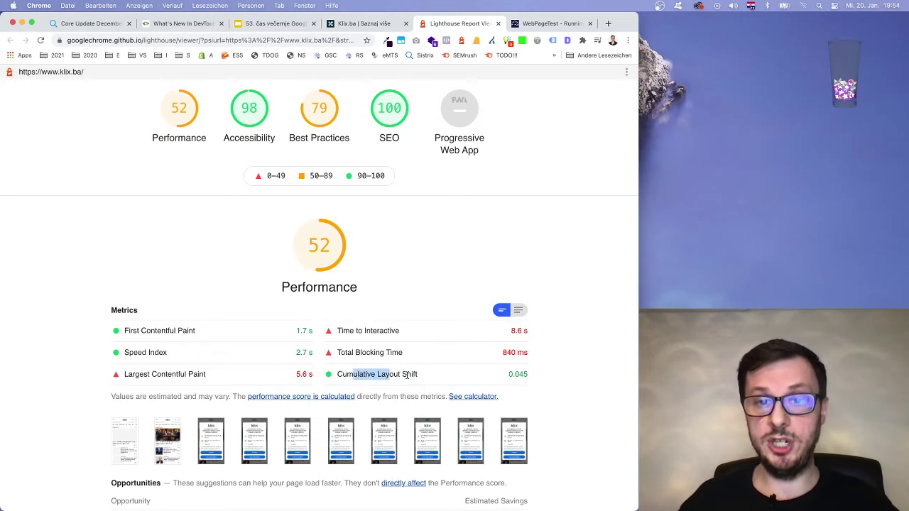
{"action": "left_click", "coordinate": [408, 373]}
{"action": "scroll", "coordinate": [408, 374], "scroll_direction": "up", "scroll_amount": 1}
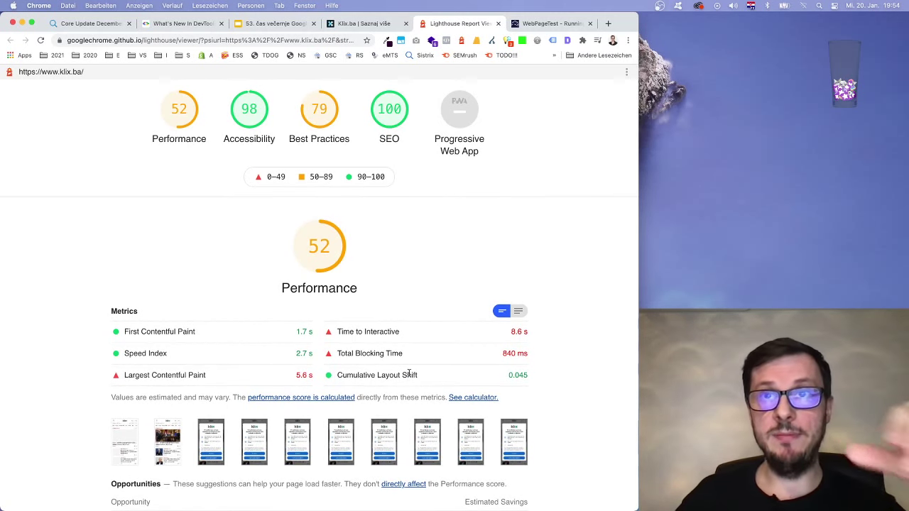
{"action": "left_click_drag", "start_coordinate": [408, 374], "coordinate": [537, 378]}
{"action": "left_click", "coordinate": [516, 375]}
{"action": "left_click", "coordinate": [474, 379]}
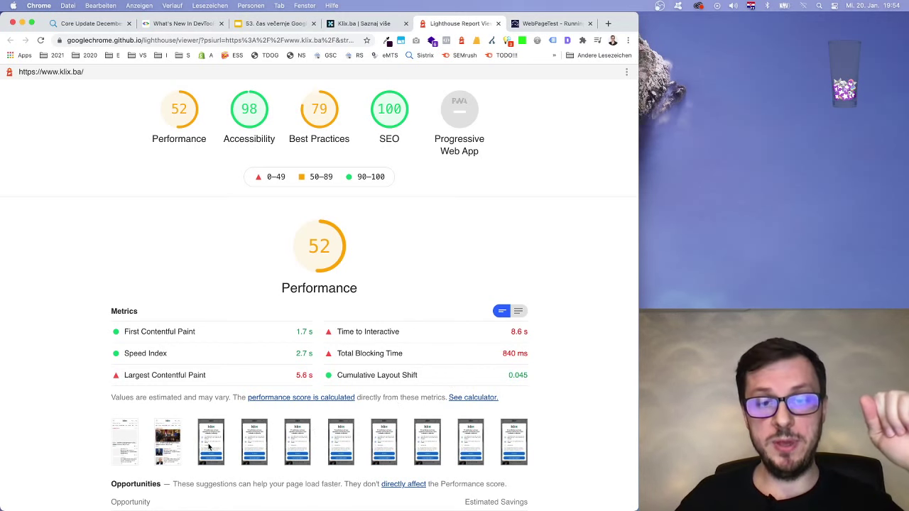
{"action": "scroll", "coordinate": [209, 446], "scroll_direction": "up", "scroll_amount": 1}
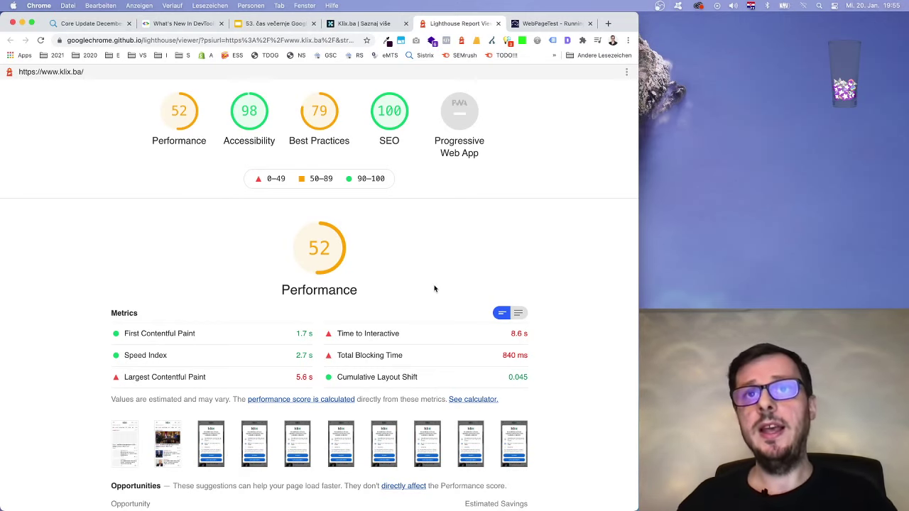
- Check the progress of the running WebPageTest run for klix.ba and return to the Lighthouse report
{"action": "left_click", "coordinate": [542, 25]}
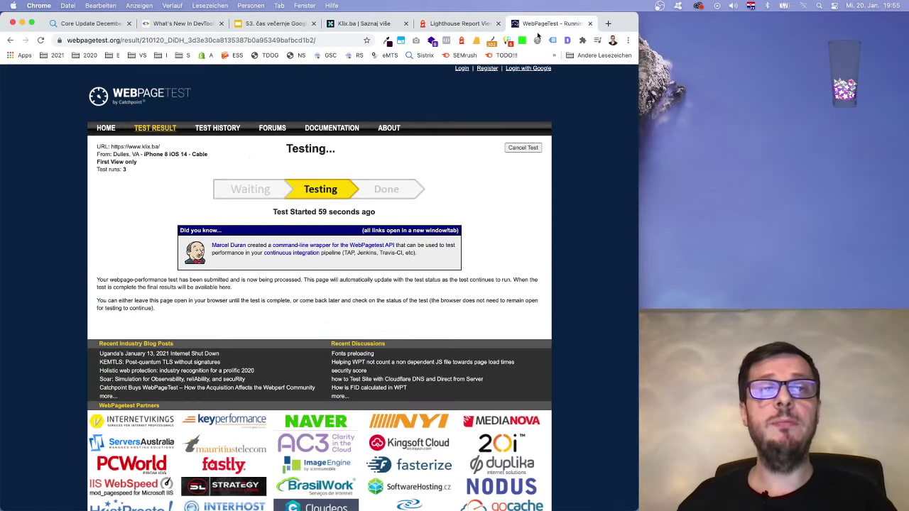
{"action": "left_click", "coordinate": [436, 24]}
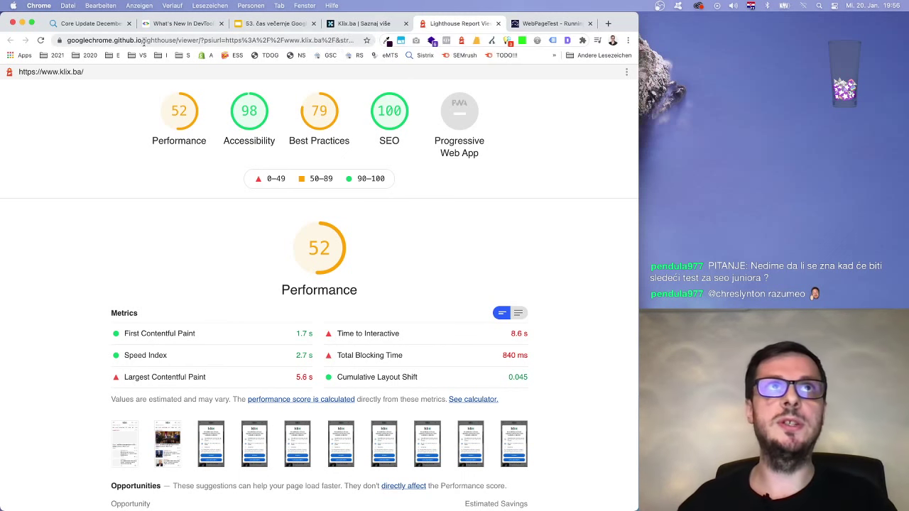
{"action": "left_click", "coordinate": [162, 25]}
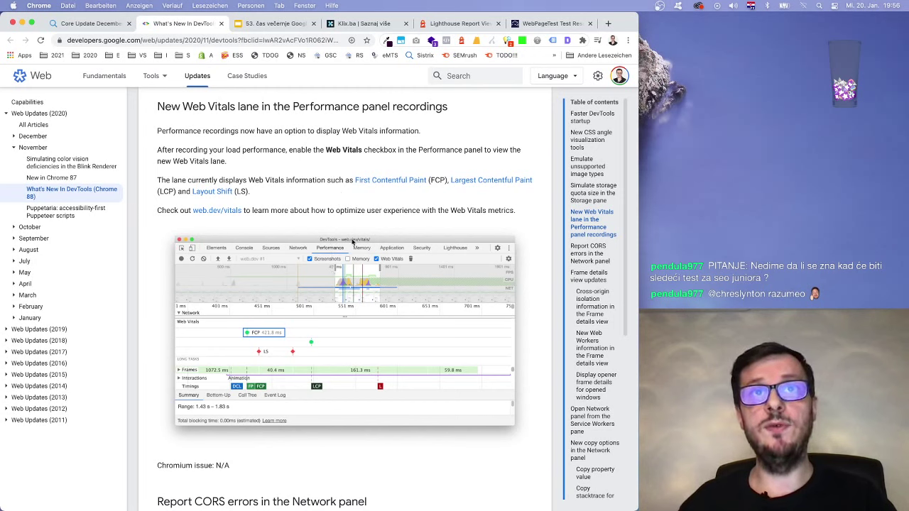
{"action": "left_click", "coordinate": [244, 40]}
{"action": "key", "text": "Right"}
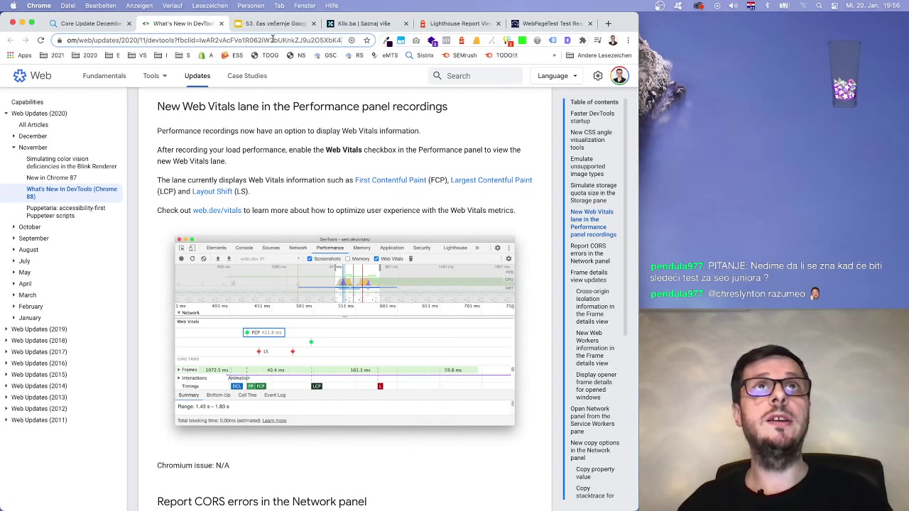
{"action": "left_click_drag", "start_coordinate": [176, 41], "coordinate": [48, 41]}
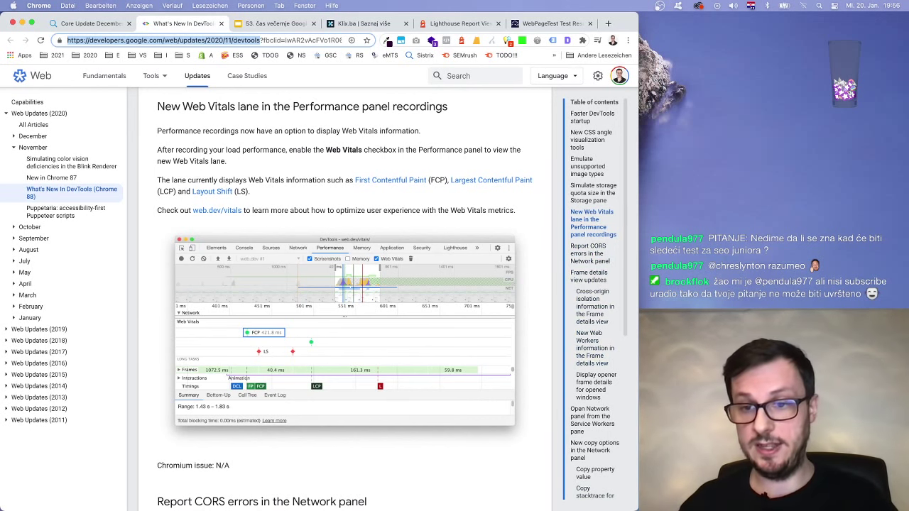
{"action": "key", "text": "super+Tab"}
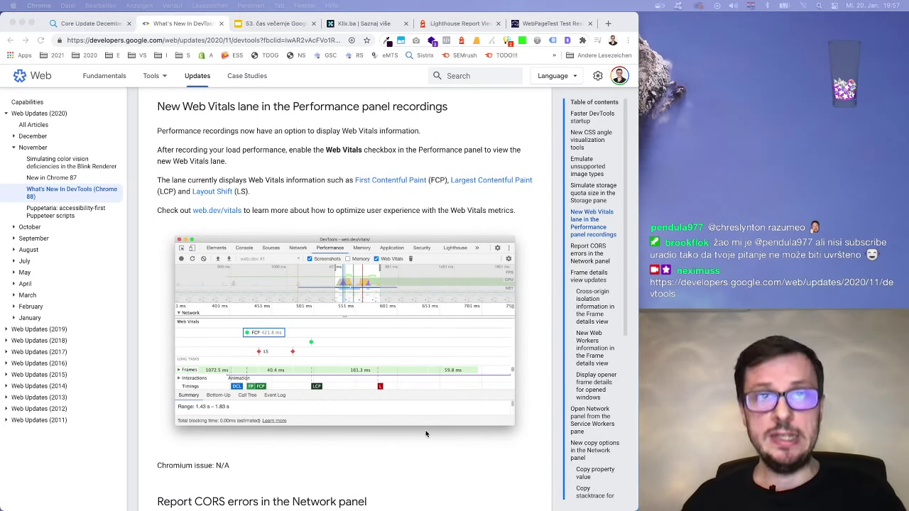
- Examine the Web Vitals lane example in the DevTools article and return to klix.ba's Lighthouse report
{"action": "scroll", "coordinate": [310, 307], "scroll_direction": "down", "scroll_amount": 1}
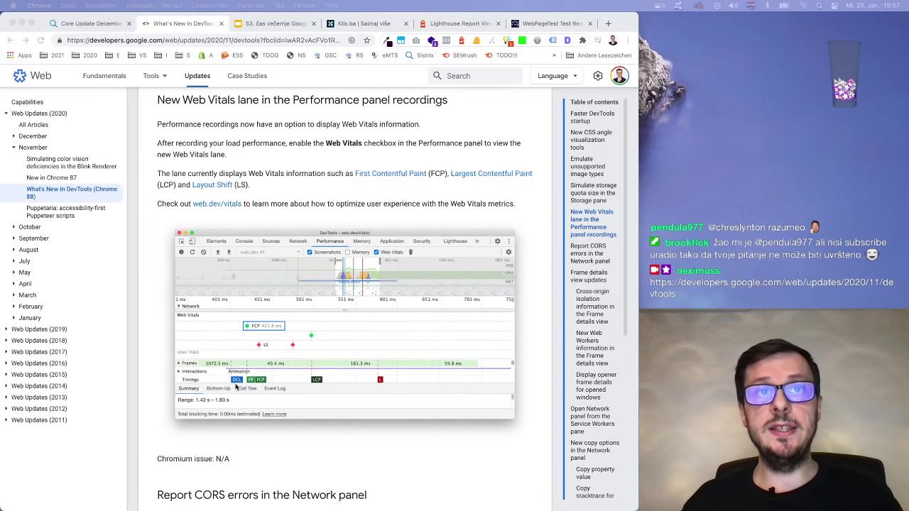
{"action": "scroll", "coordinate": [417, 382], "scroll_direction": "up", "scroll_amount": 1}
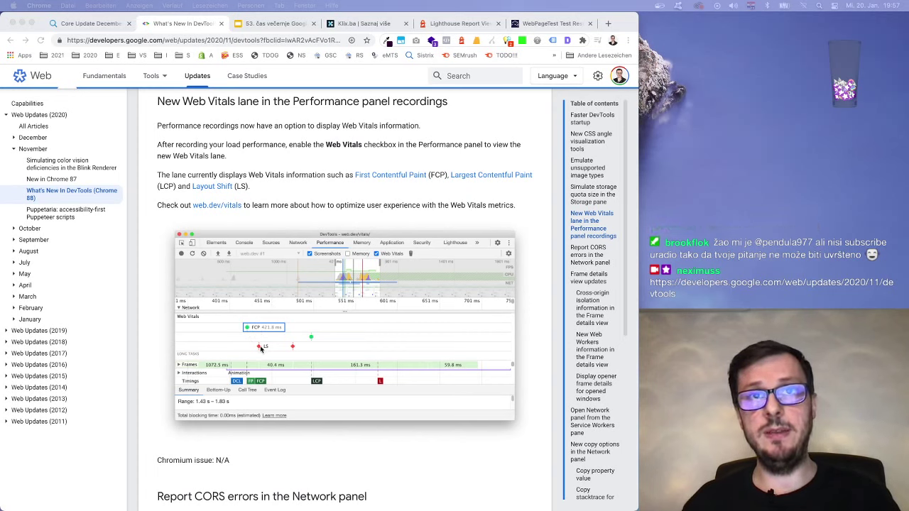
{"action": "left_click", "coordinate": [432, 26]}
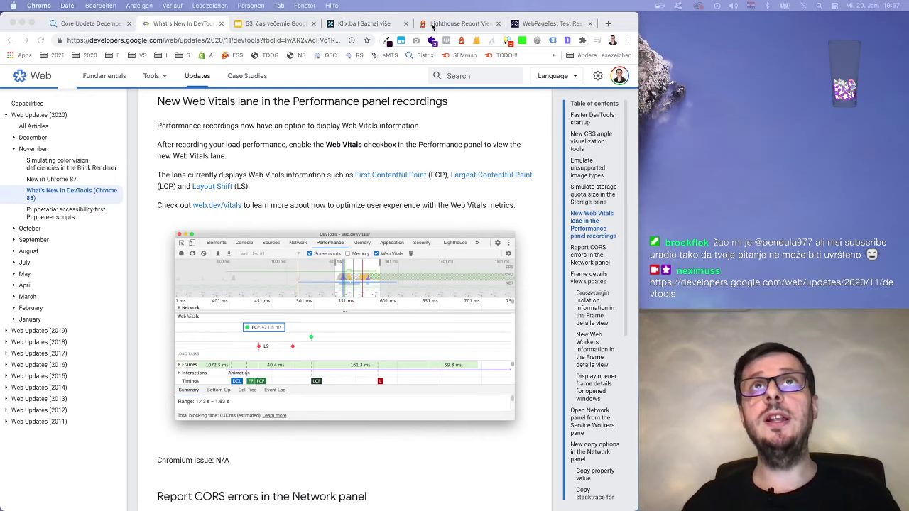
{"action": "left_click", "coordinate": [432, 26]}
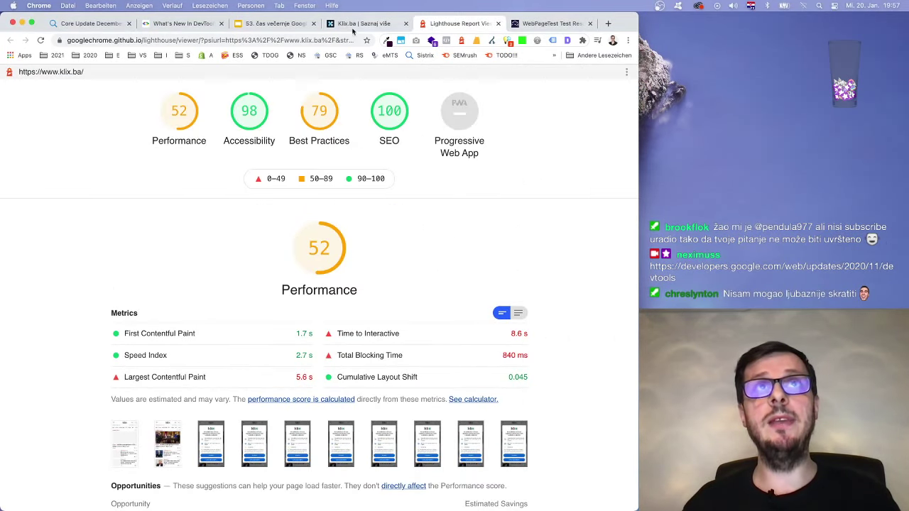
- Open the "53. čas večernje Google SEO škole" presentation and show slide 2 with the question about Lighthouse scores and ranking
{"action": "left_click", "coordinate": [274, 27]}
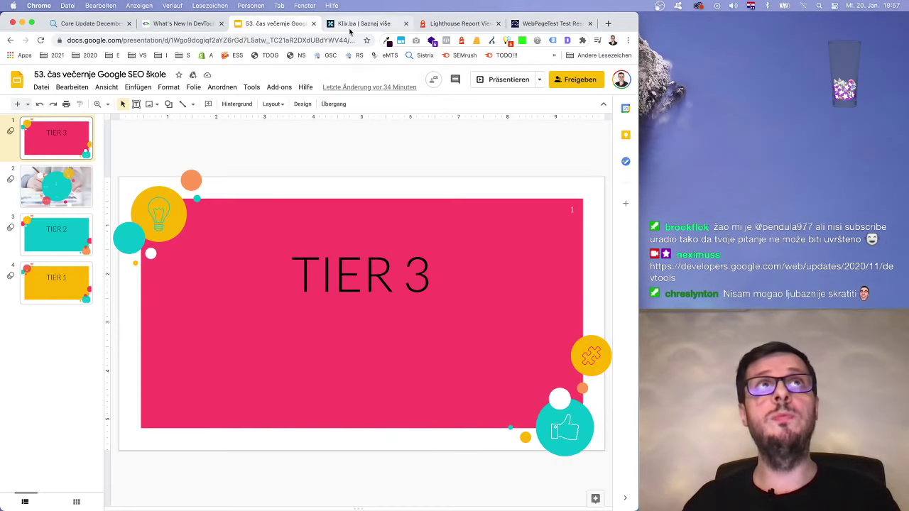
{"action": "left_click", "coordinate": [183, 23]}
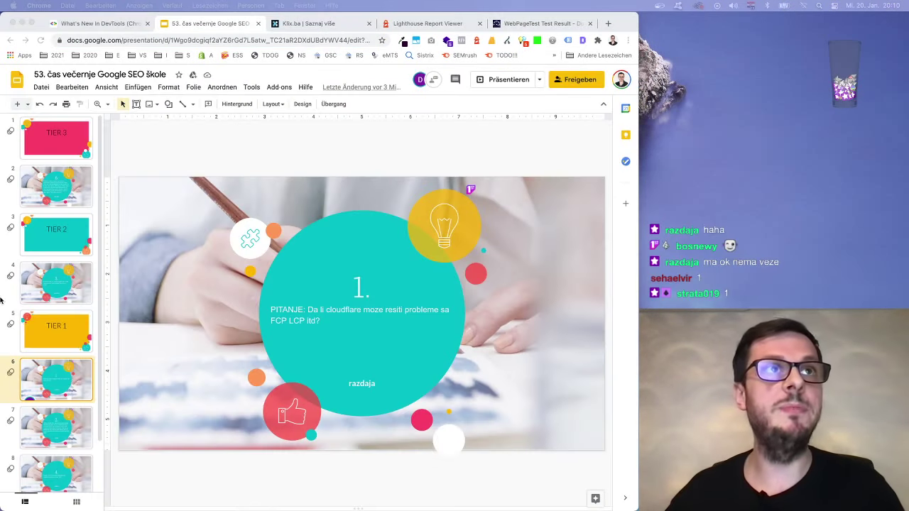
{"action": "left_click", "coordinate": [69, 171]}
{"action": "left_click", "coordinate": [68, 189]}
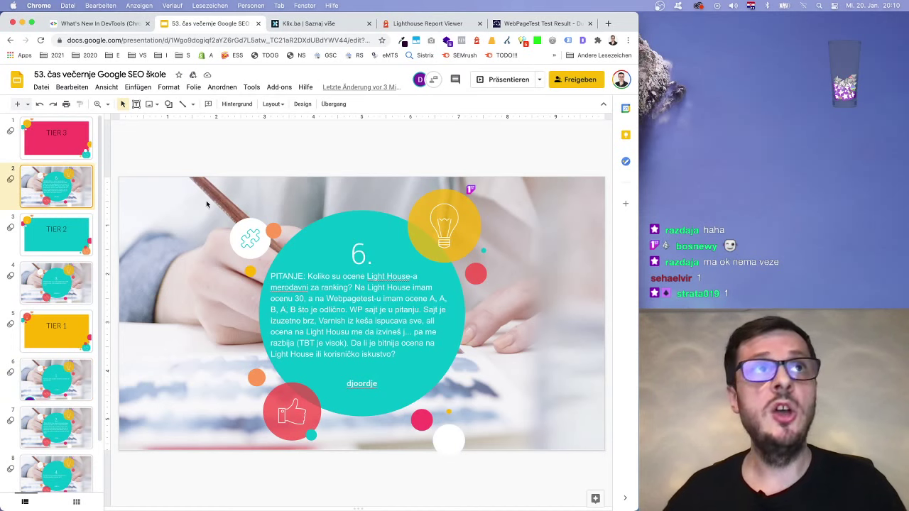